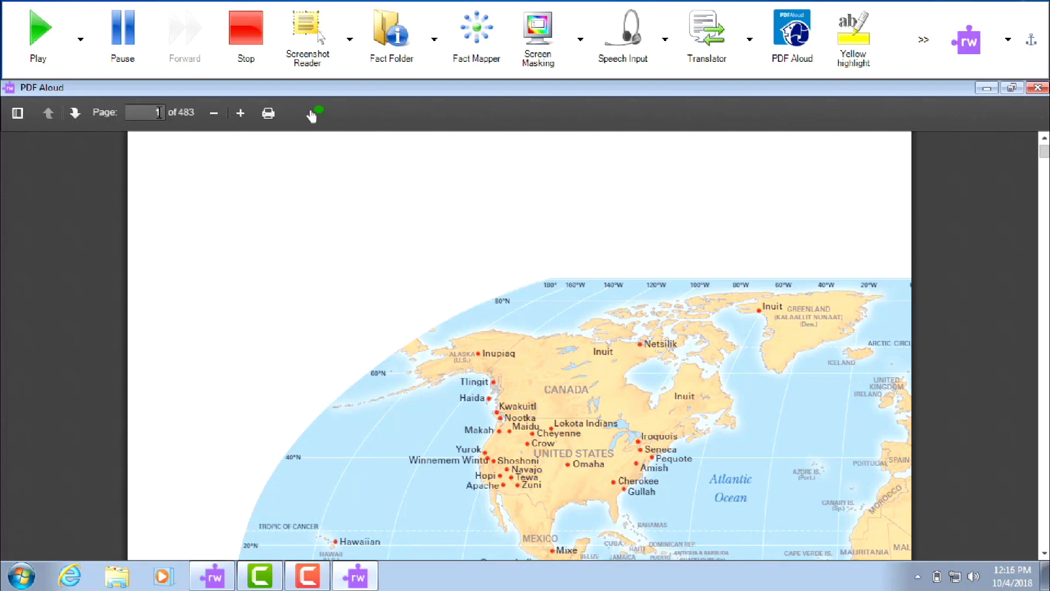
Go to page 60 of the PDF and have its opening passage read aloud, pausing and stopping the speech.
left_click(158, 113)
key("Return")
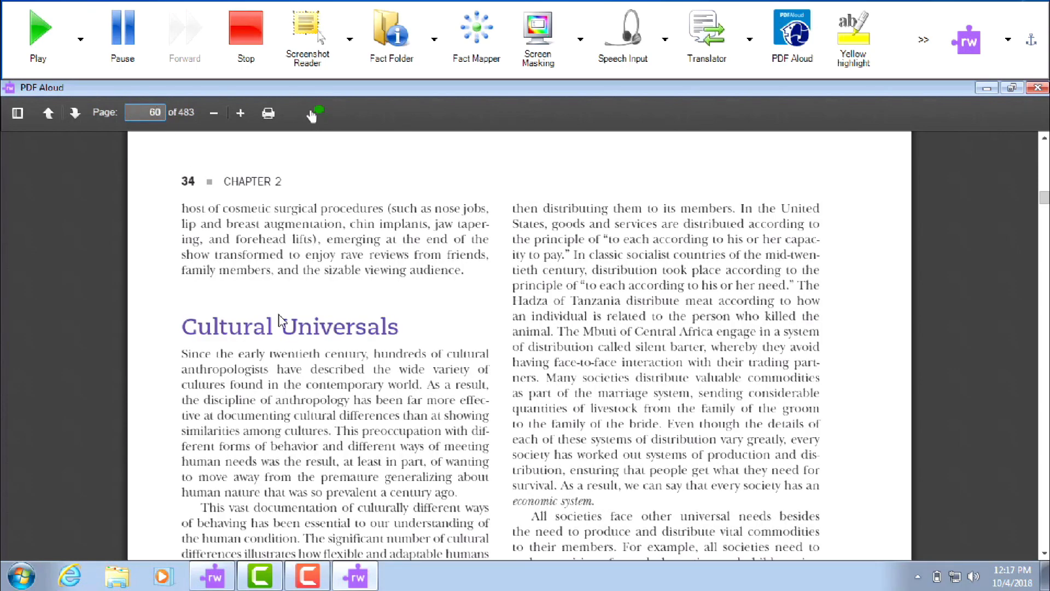
left_click(183, 208)
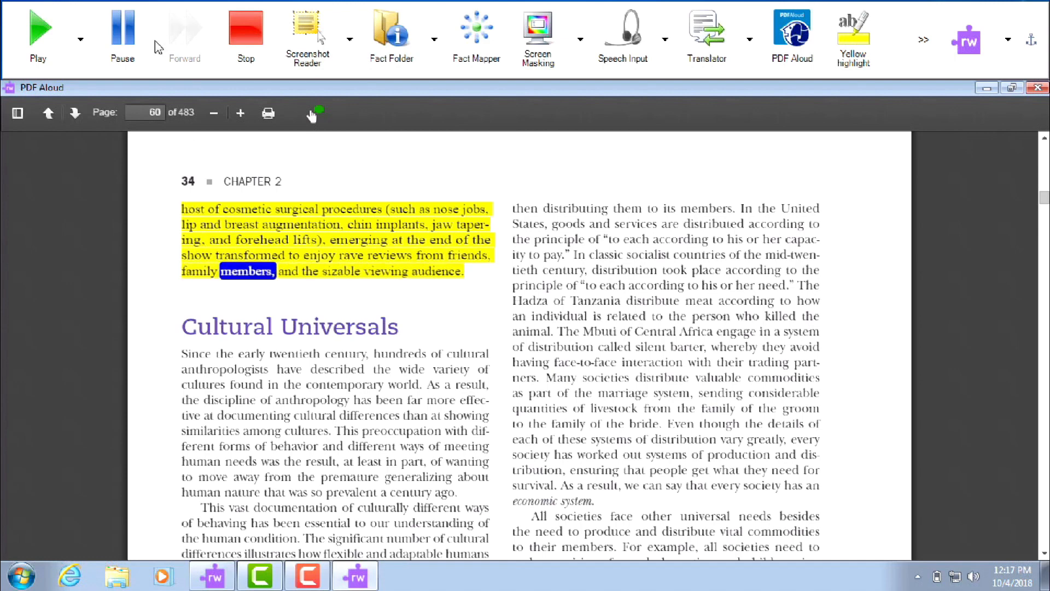
left_click(137, 39)
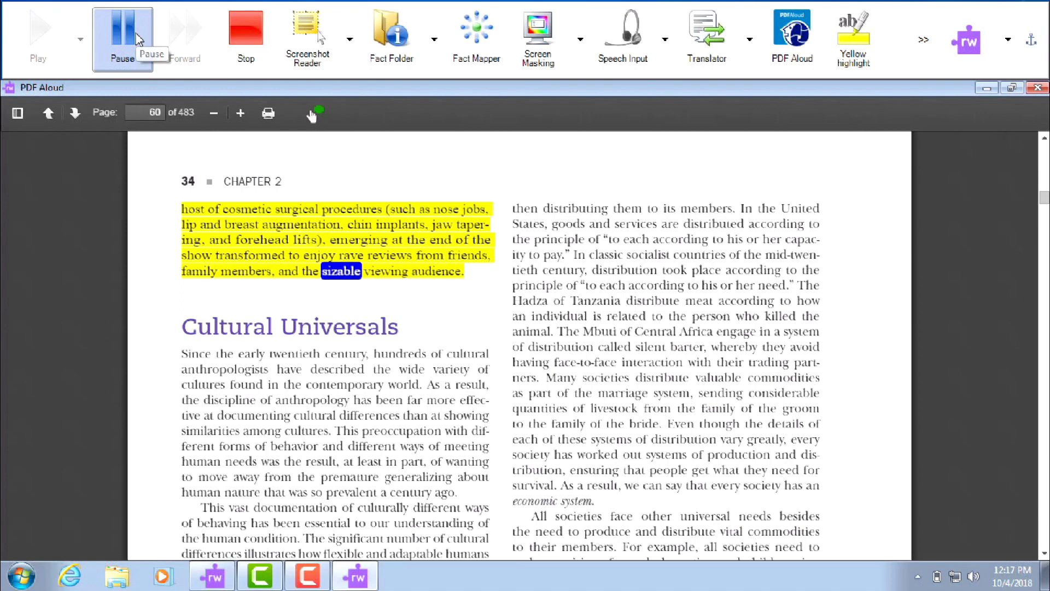
left_click(243, 46)
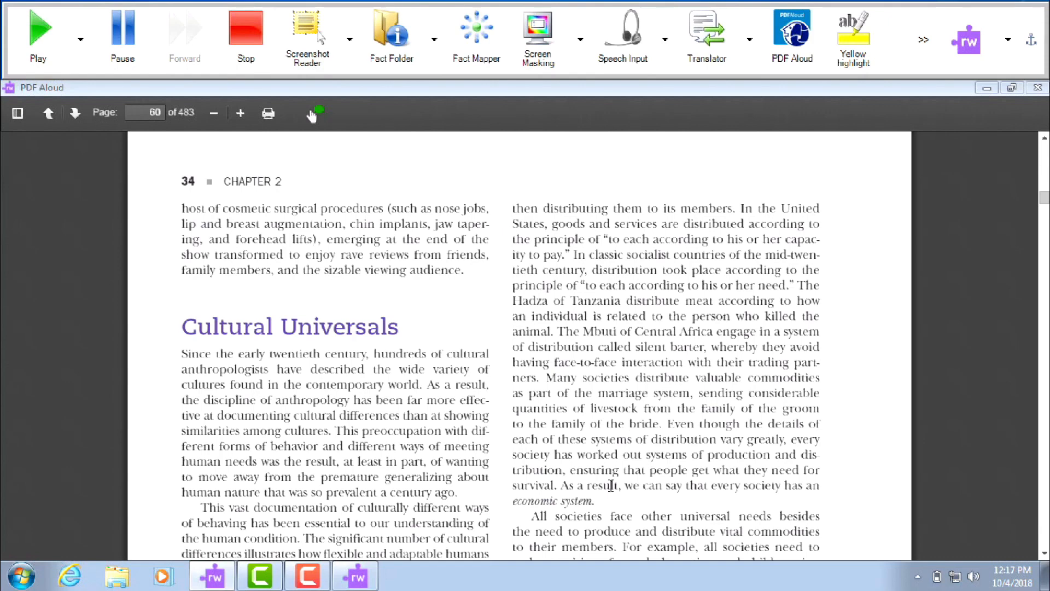
Have the paragraph beginning "All societies face other universal needs" read aloud, and stop the speech.
left_click(533, 515)
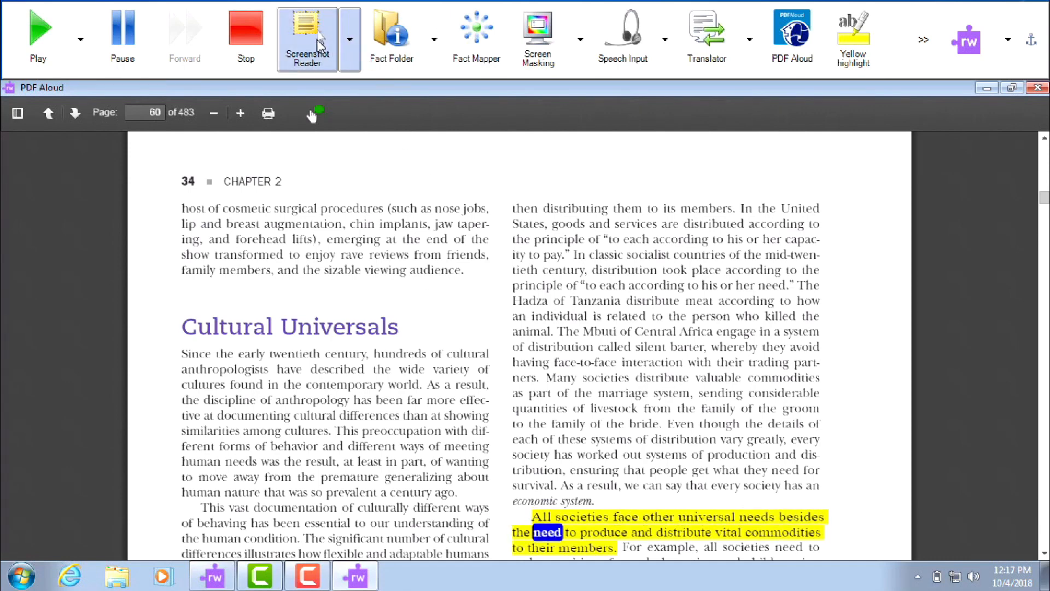
left_click(253, 50)
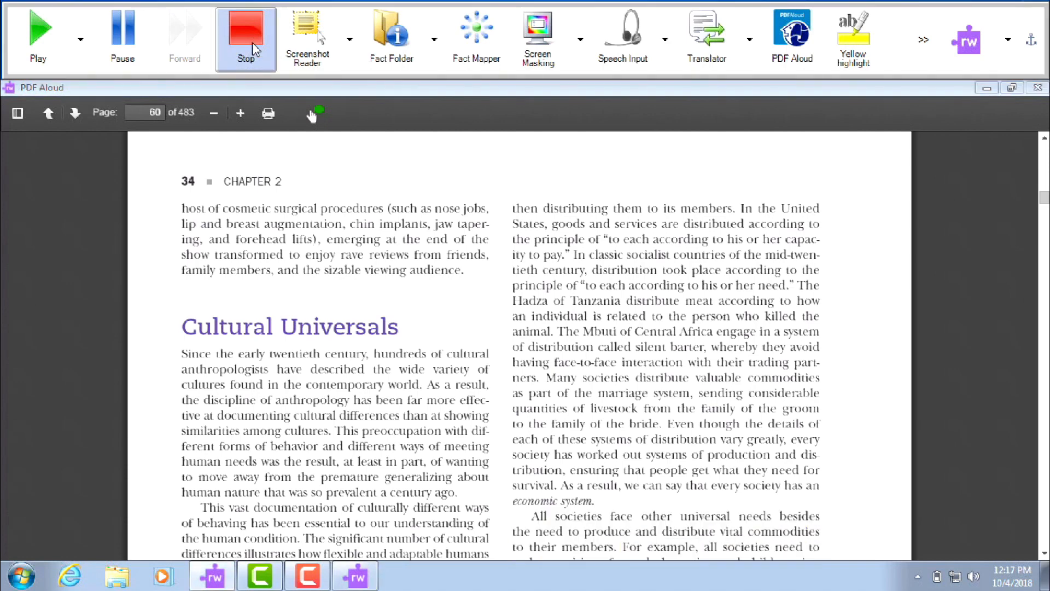
Enlarge the page well beyond the window width, and reduce it again until both text columns fit in view.
left_click(241, 121)
left_click(241, 122)
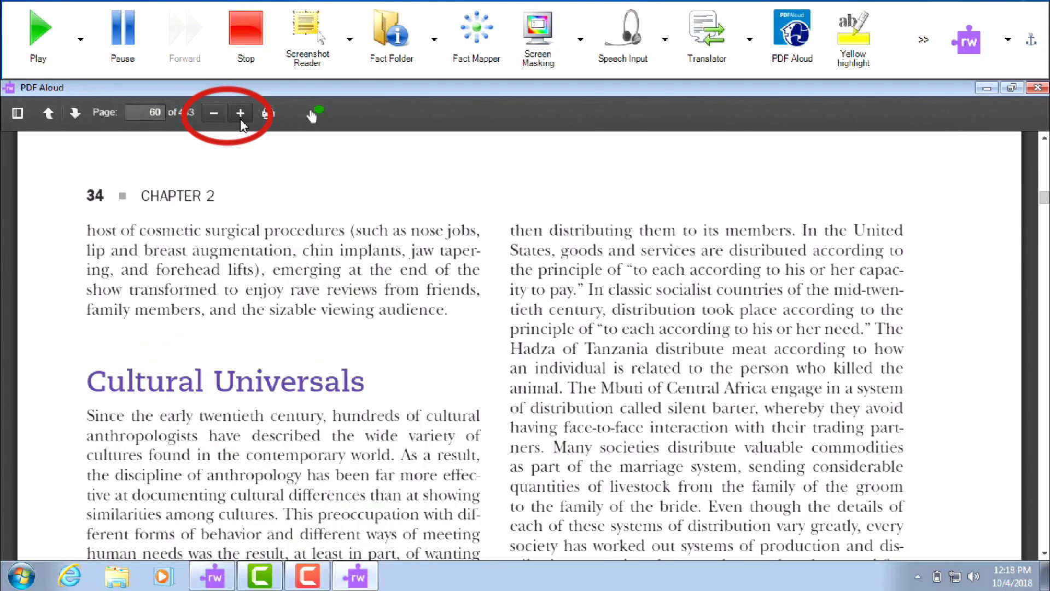
left_click(240, 113)
left_click(240, 113)
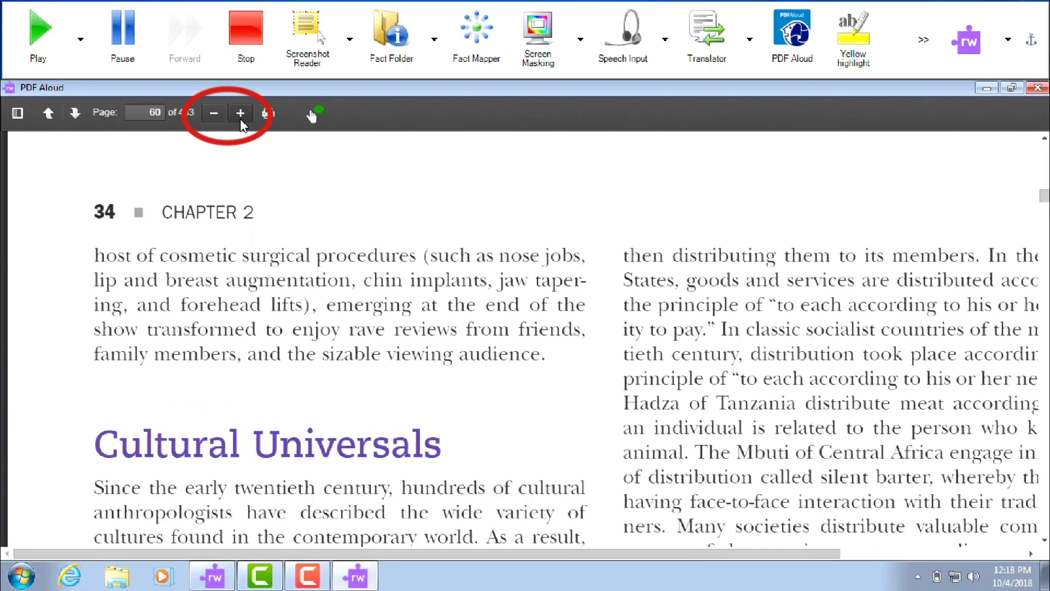
left_click(241, 120)
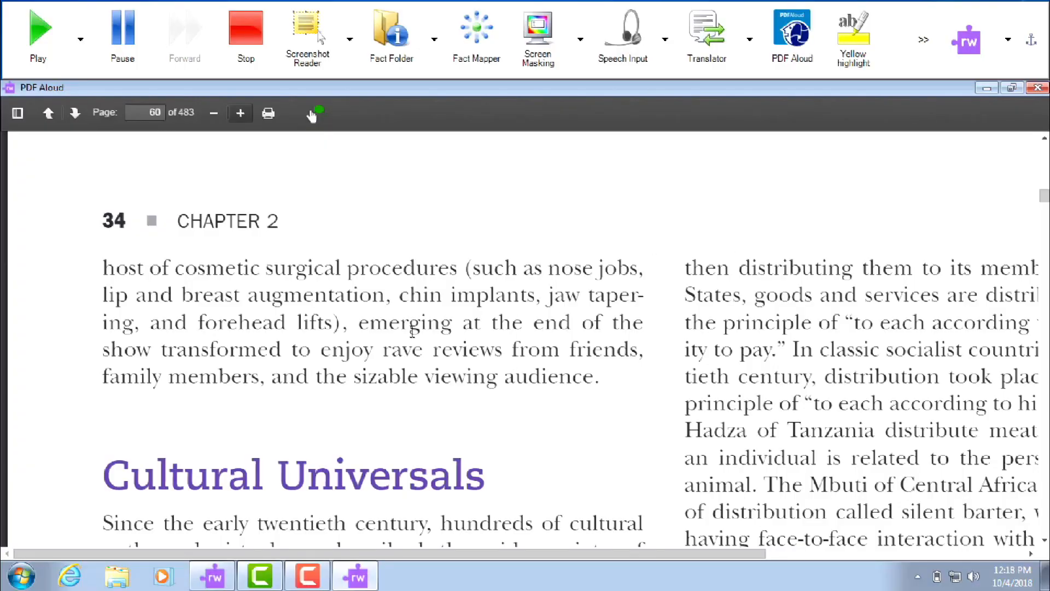
left_click(214, 115)
left_click(214, 115)
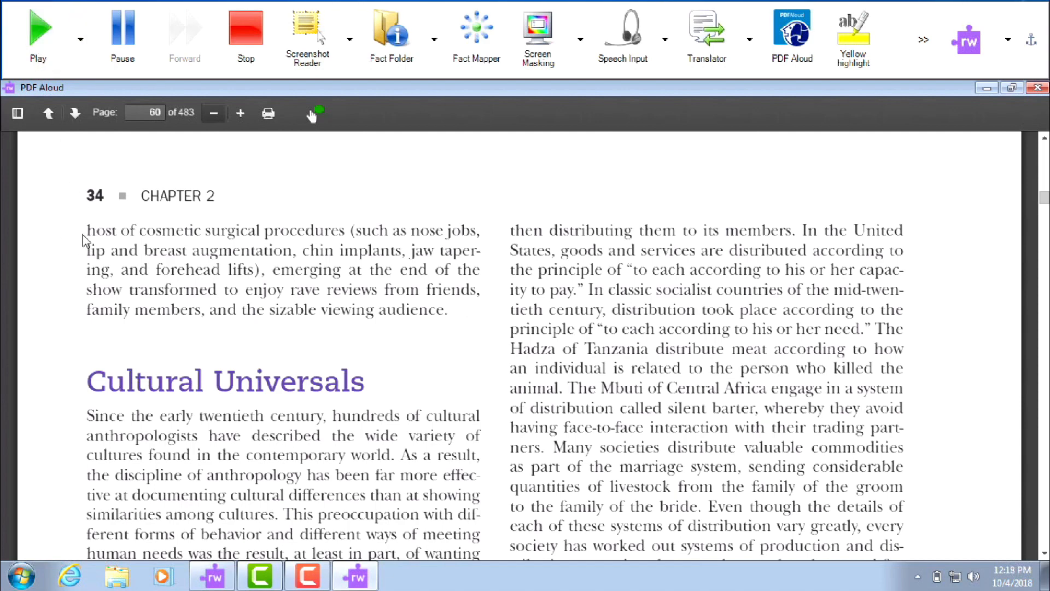
Read the opening passage of page 60 aloud at the enlarged size and close the PDF.
left_click(37, 24)
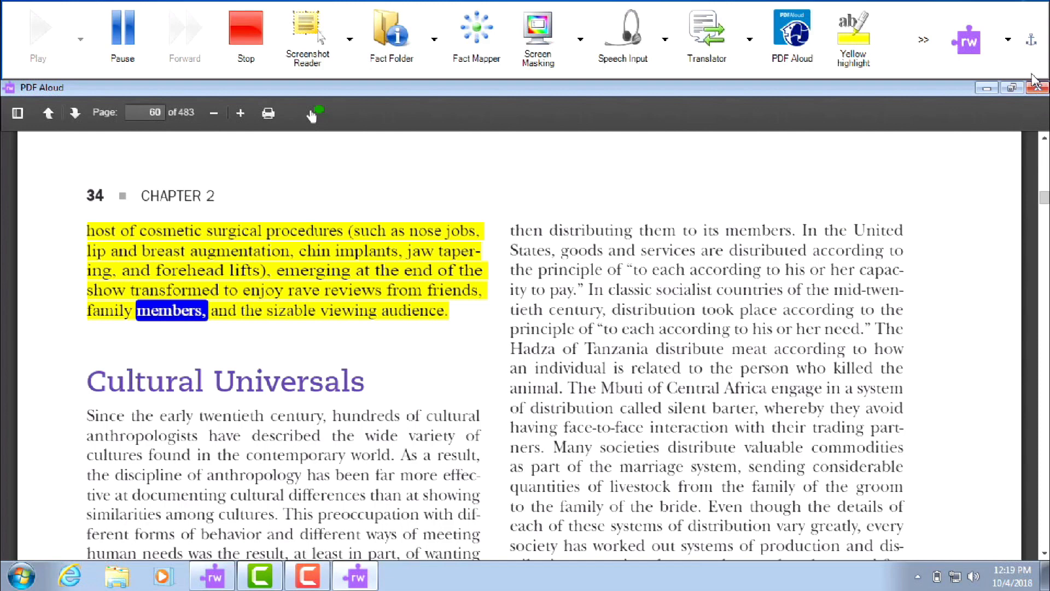
left_click(1038, 89)
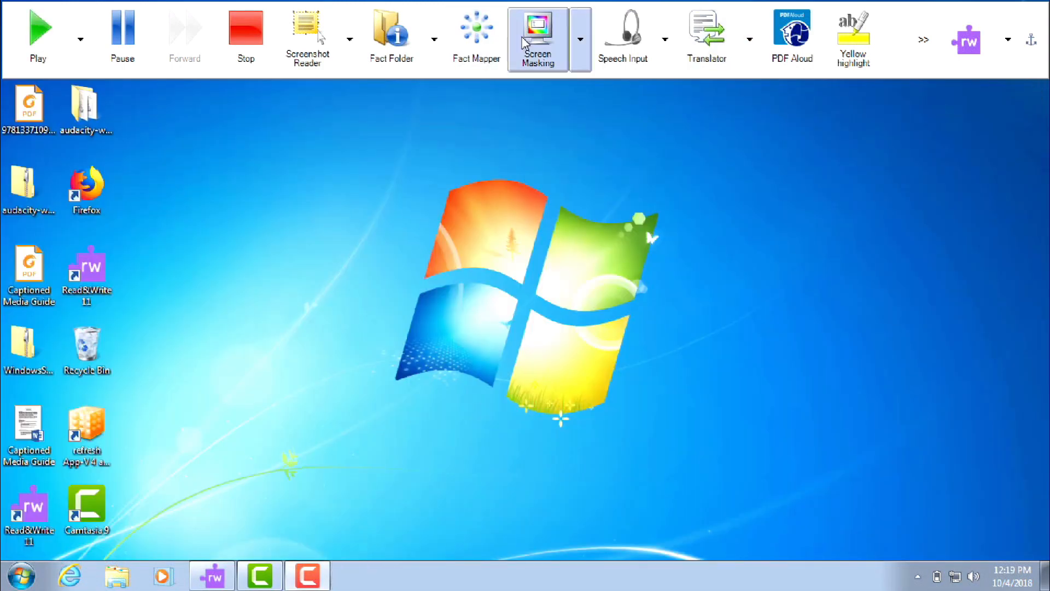
Check the Read the web speech setting and open yahoo.com in Internet Explorer.
left_click(81, 43)
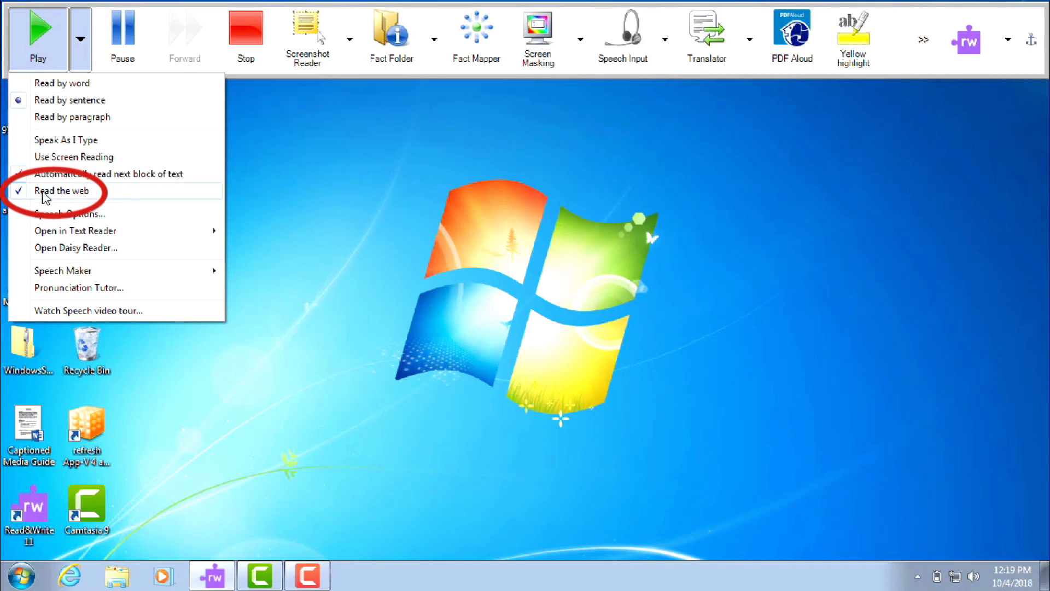
left_click(71, 577)
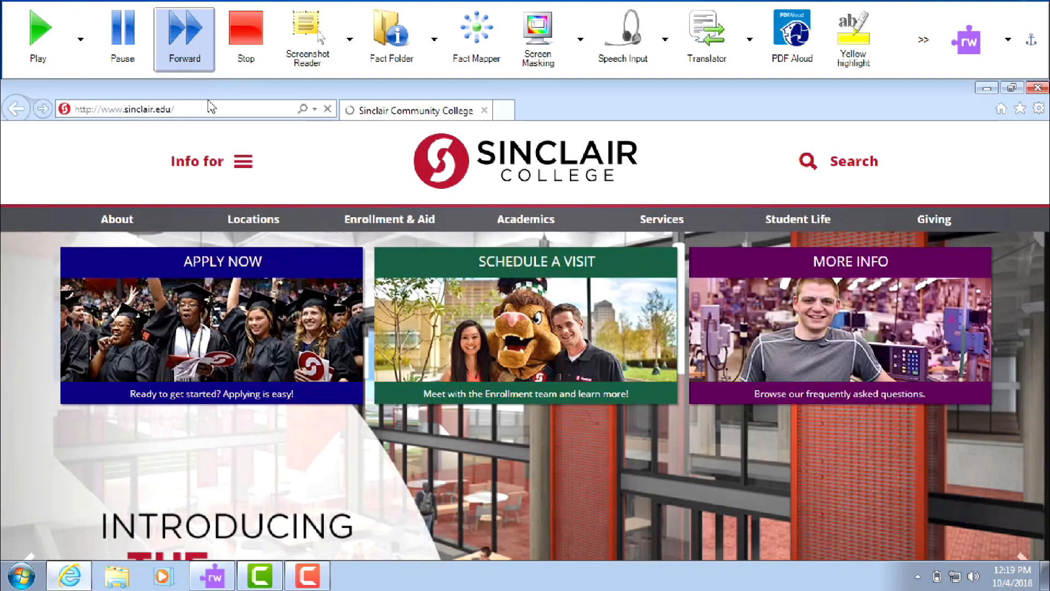
left_click(207, 113)
type("y")
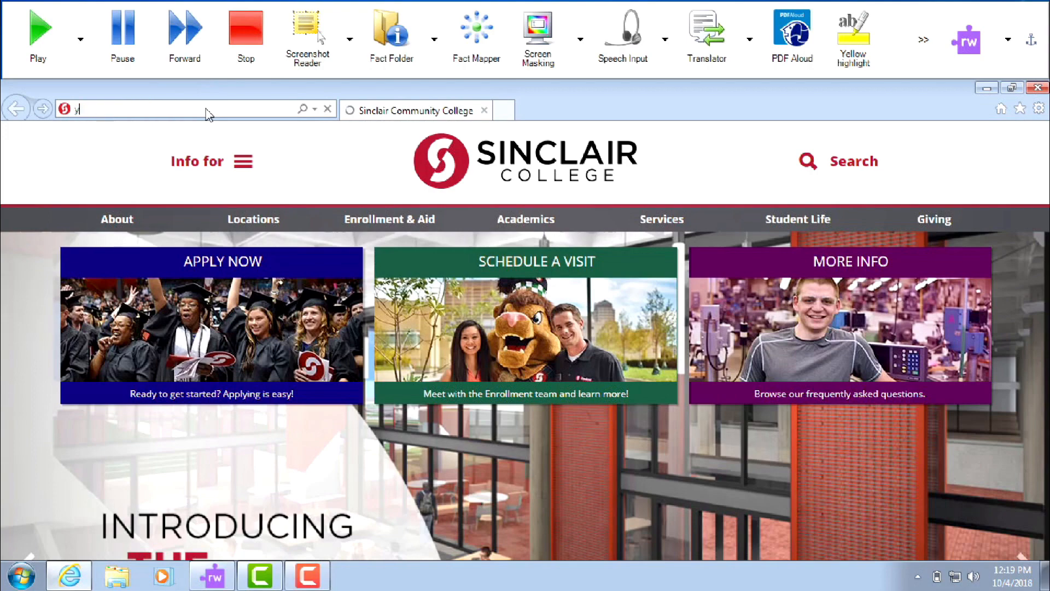
type("ahoo.com/")
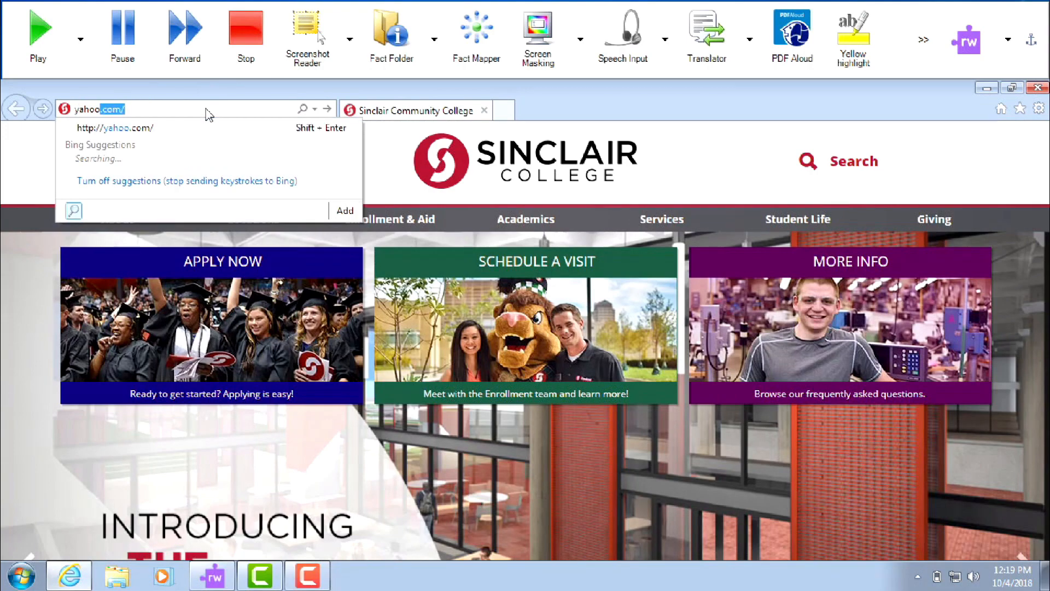
key("Return")
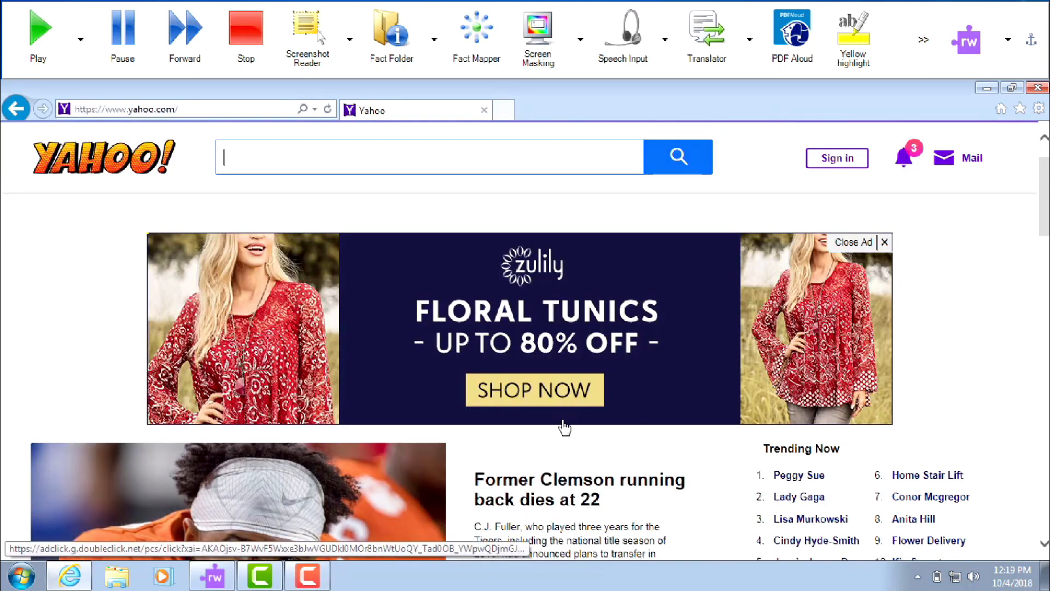
Have the lead story's headline and the first Trending Now entries on the Yahoo page read aloud.
mouse_move(515, 486)
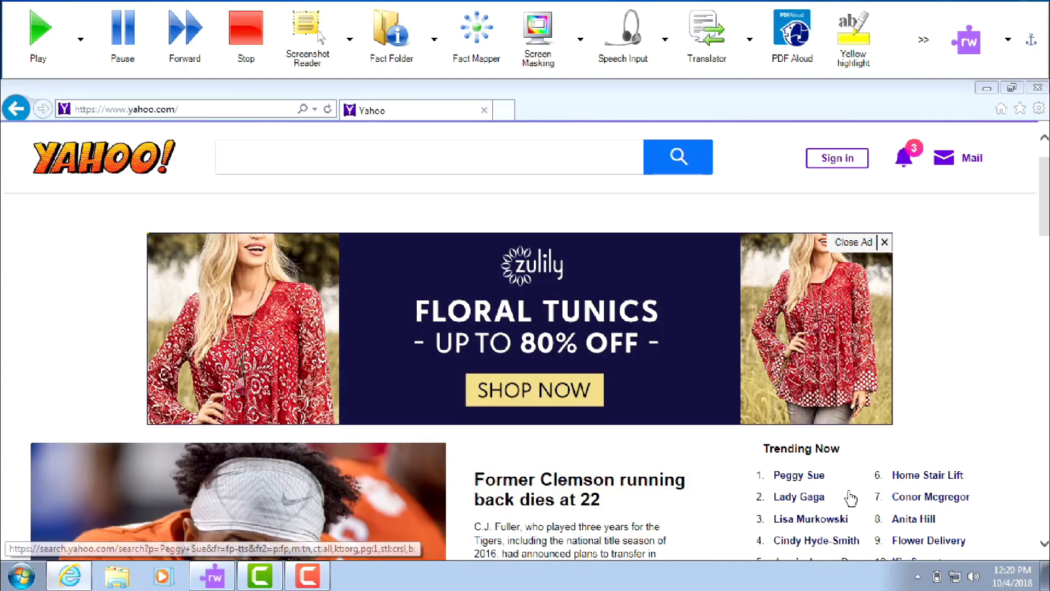
scroll(945, 347, "down", 3)
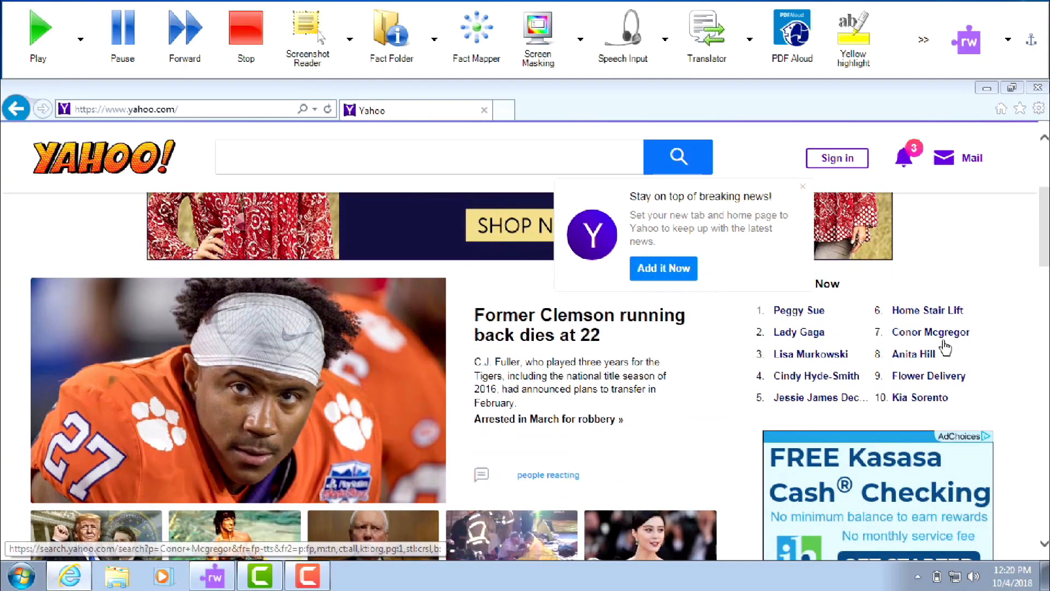
mouse_move(794, 317)
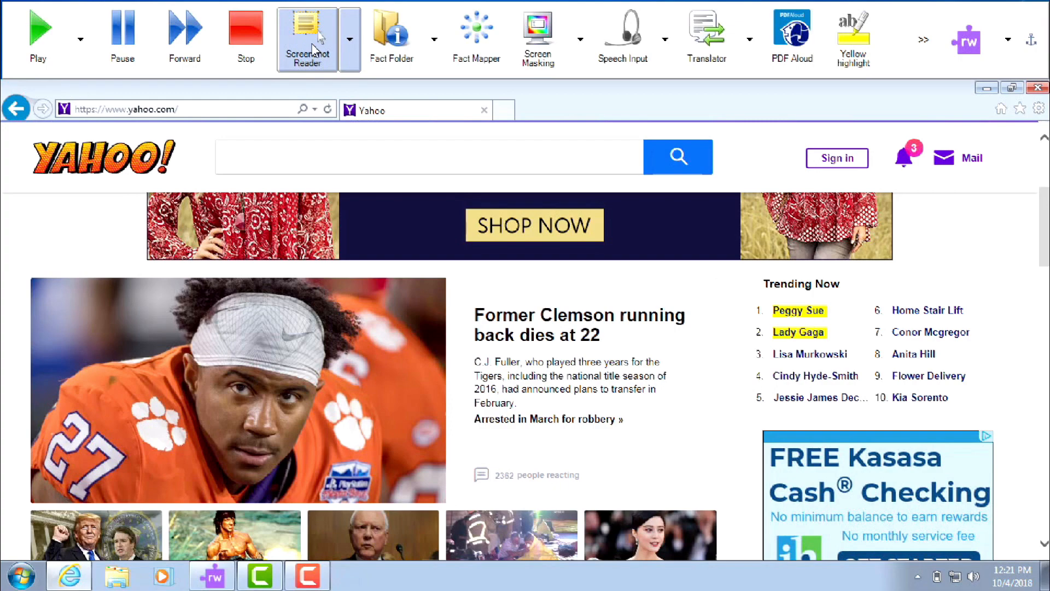
Capture the "Former Clemson running back" headline and summary with Screenshot Reader, and close the captured area.
left_click(313, 45)
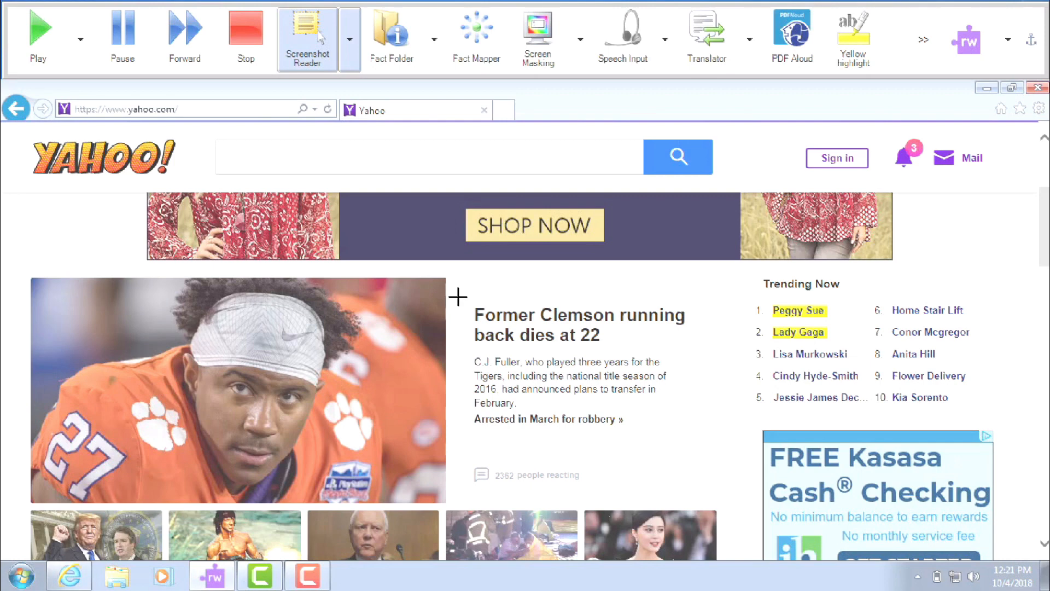
left_click_drag(458, 298, 732, 447)
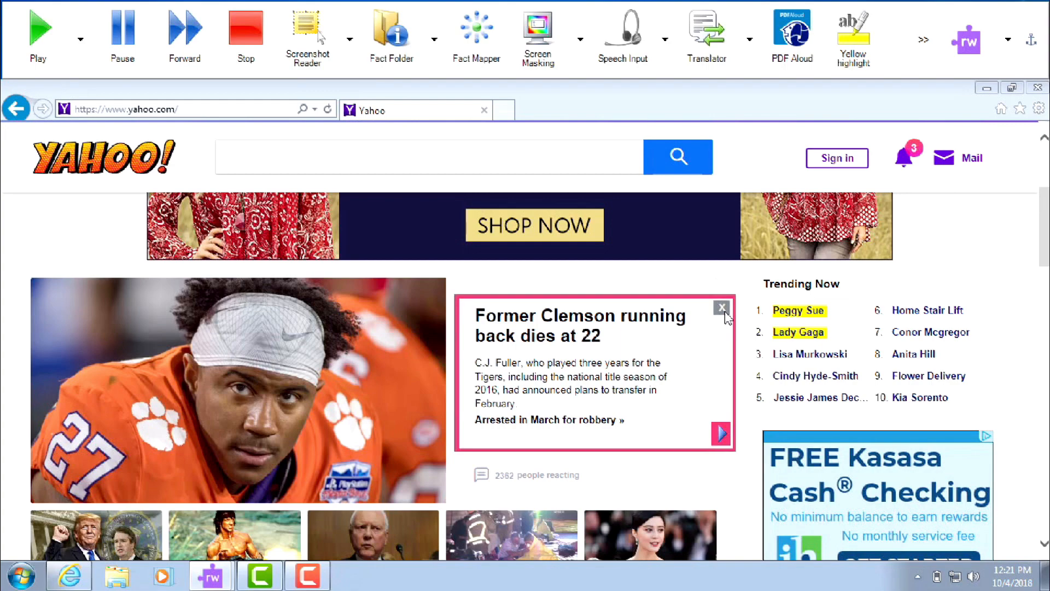
left_click(723, 310)
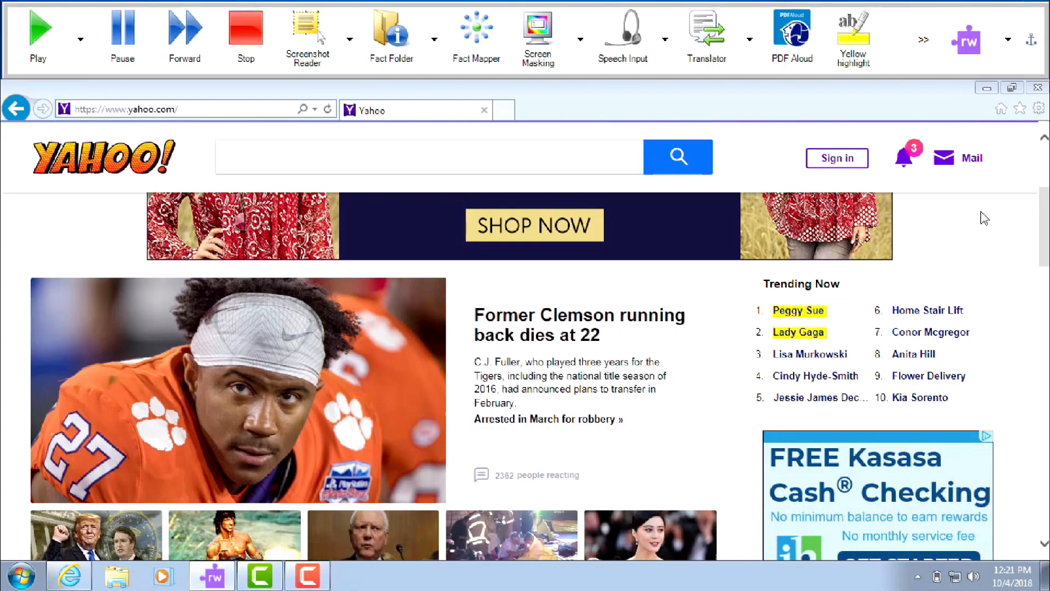
Cycle the toolbar through the Writing, Research, My Features and Study Skills feature sets to compare their tools.
left_click(965, 46)
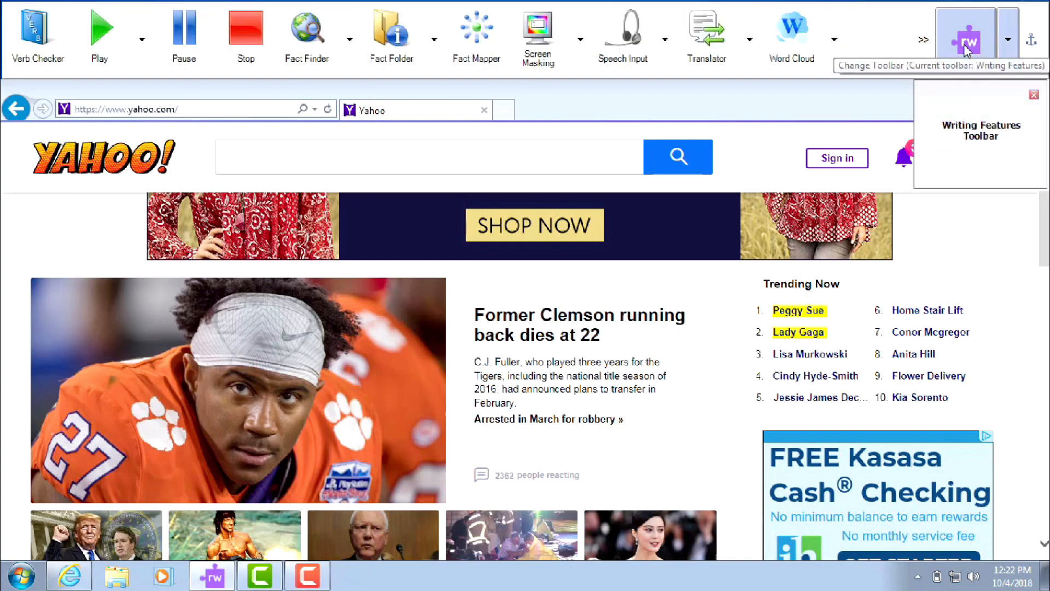
left_click(966, 47)
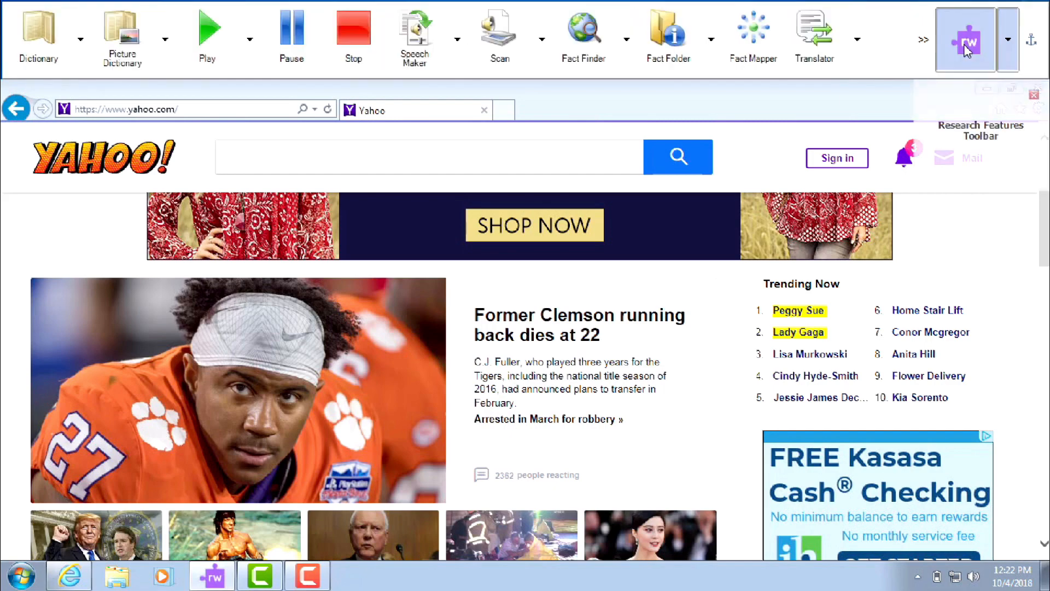
left_click(966, 47)
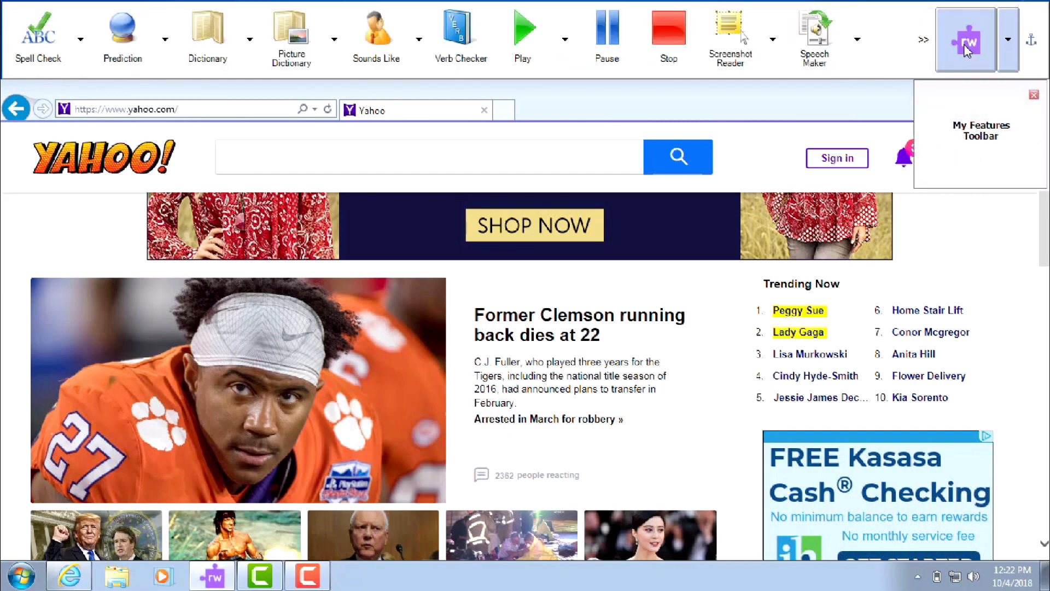
left_click(966, 47)
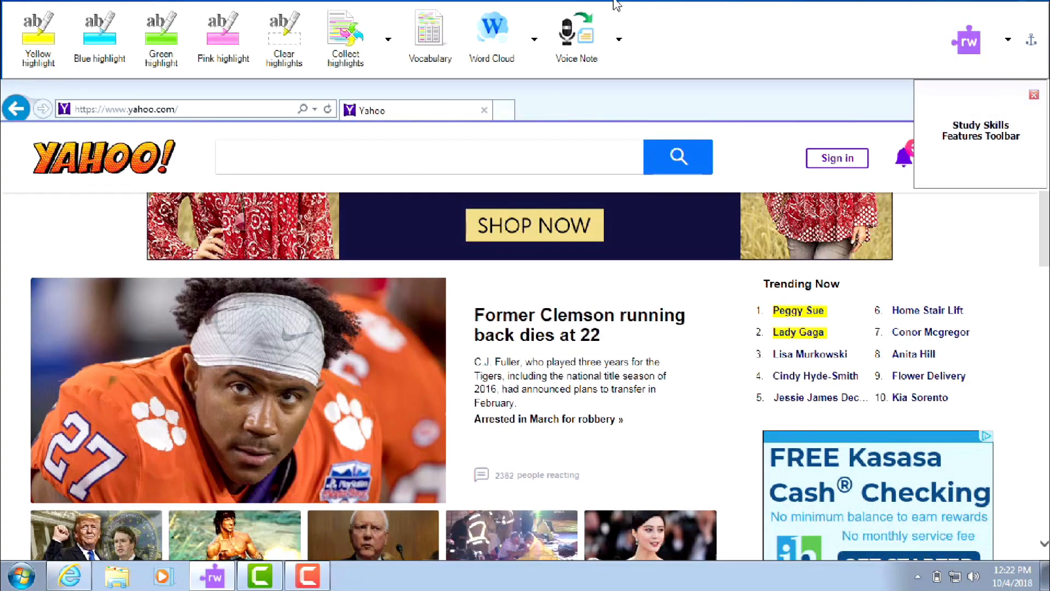
left_click(877, 106)
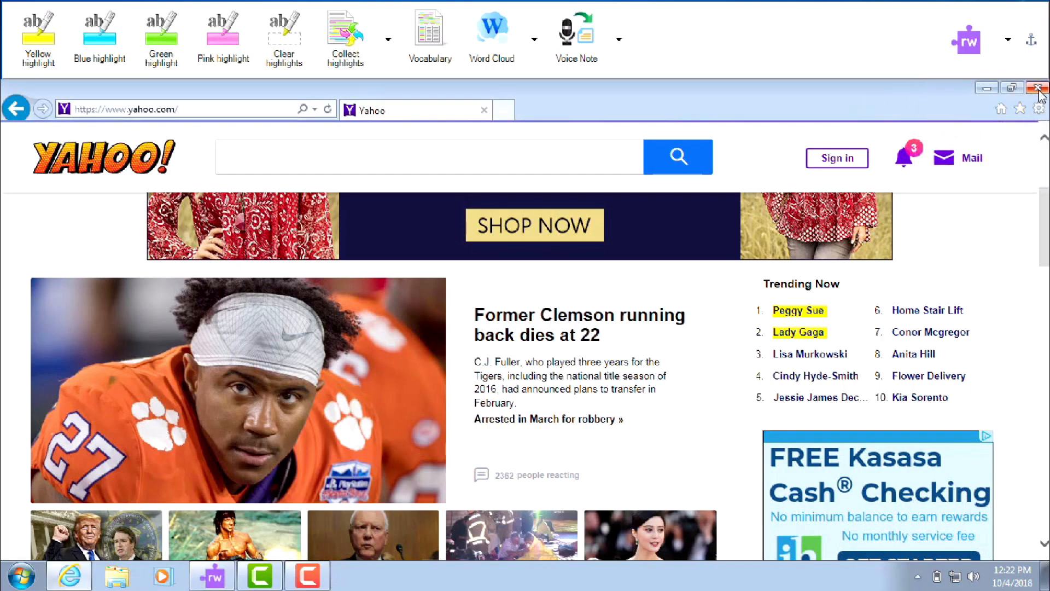
Close the web browser and switch the toolbar back to the All Features set.
left_click(1037, 89)
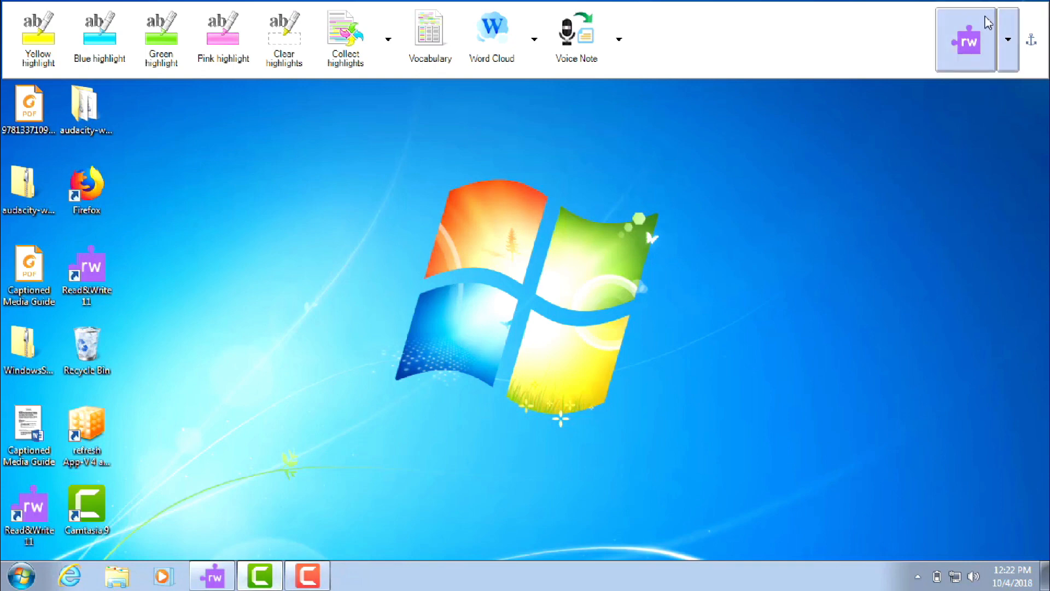
left_click(1006, 44)
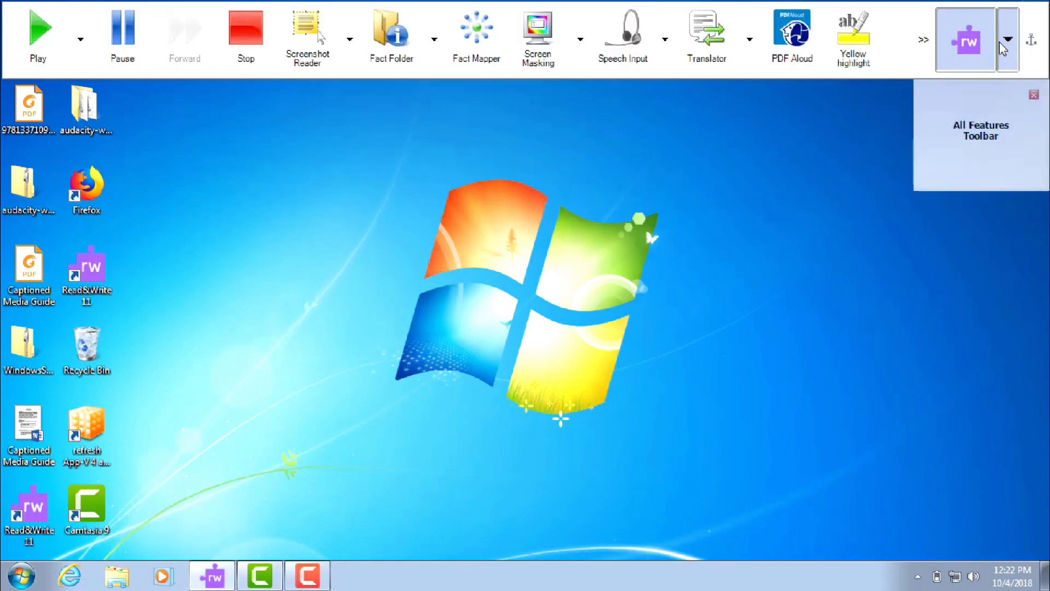
left_click(807, 48)
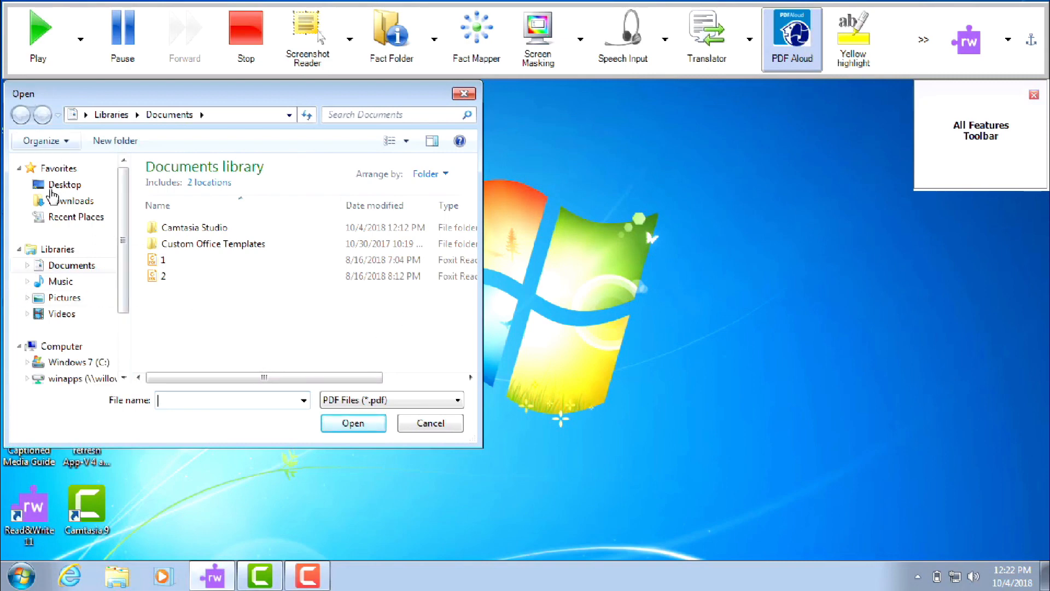
left_click(70, 187)
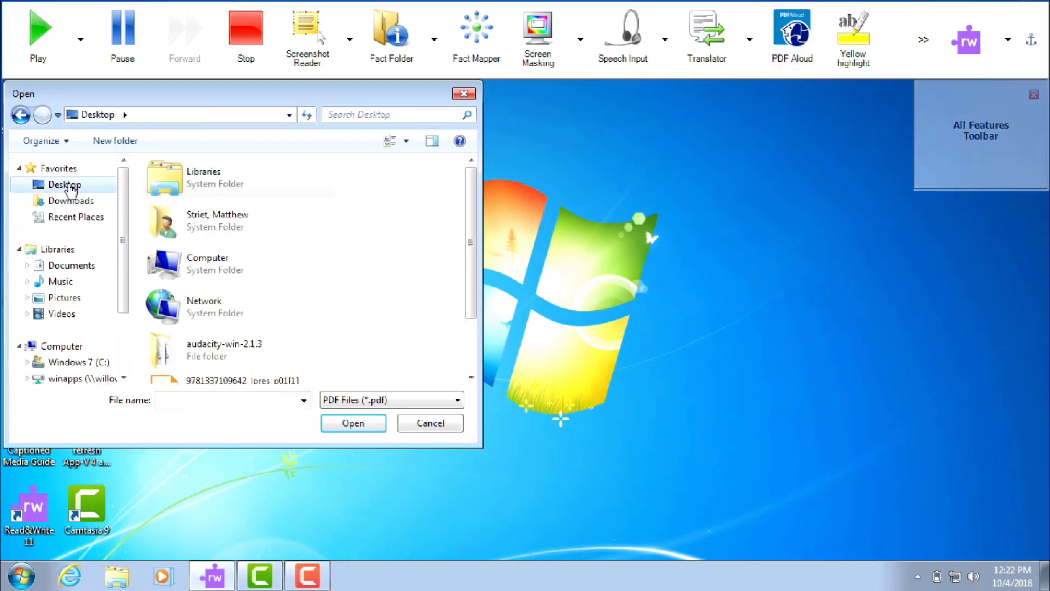
left_click(250, 381)
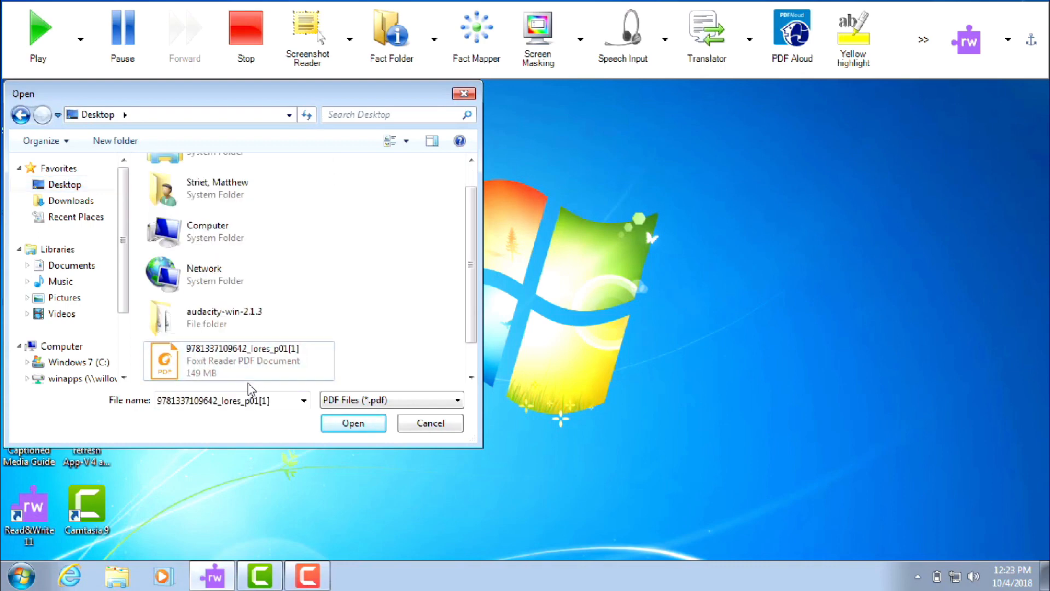
double_click(248, 377)
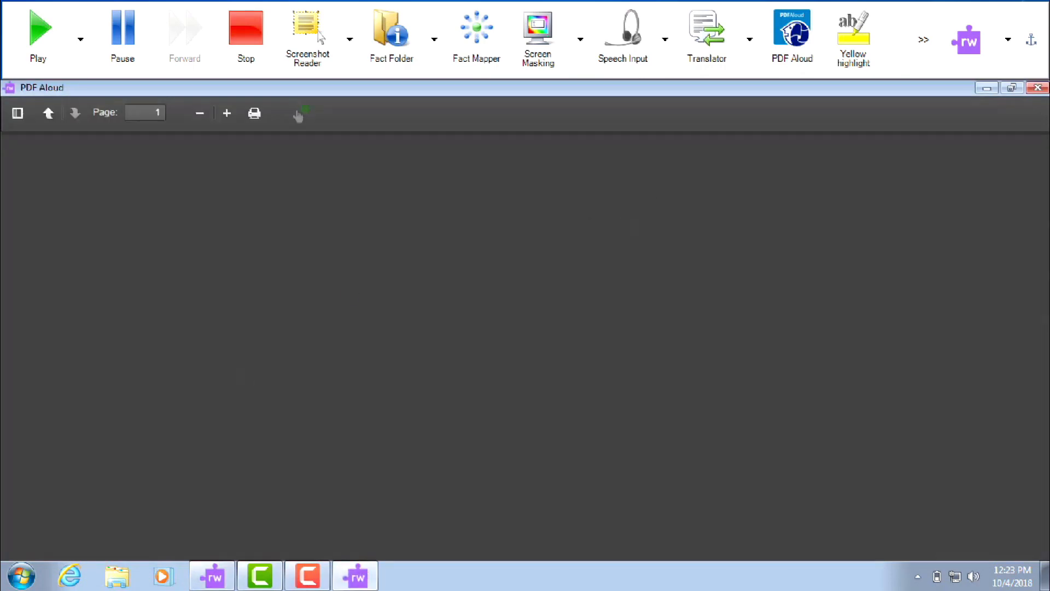
Switch the current toolbar to the Study Skills Features set.
left_click(1008, 41)
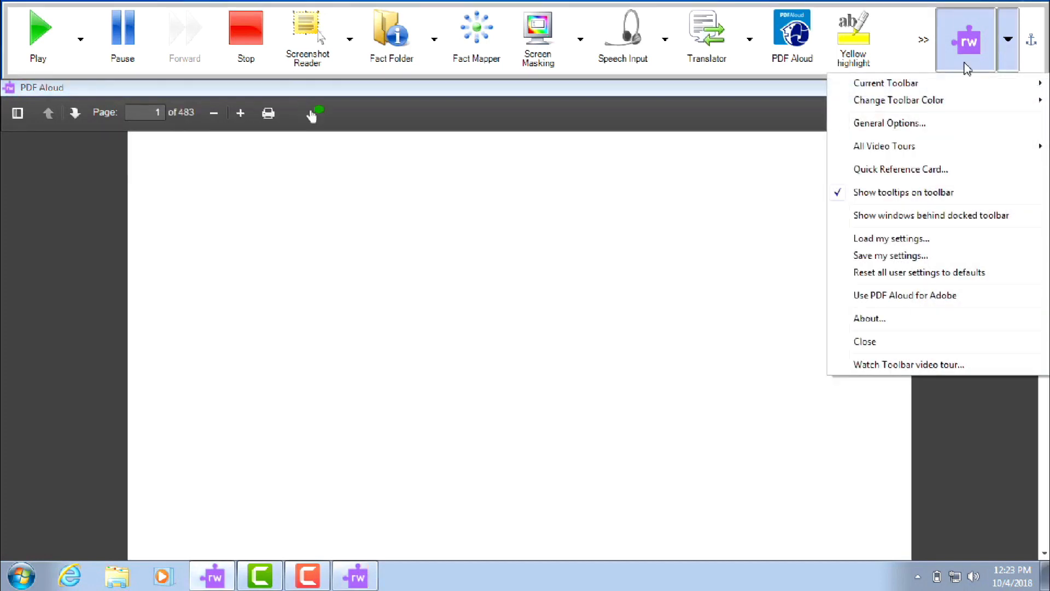
mouse_move(934, 84)
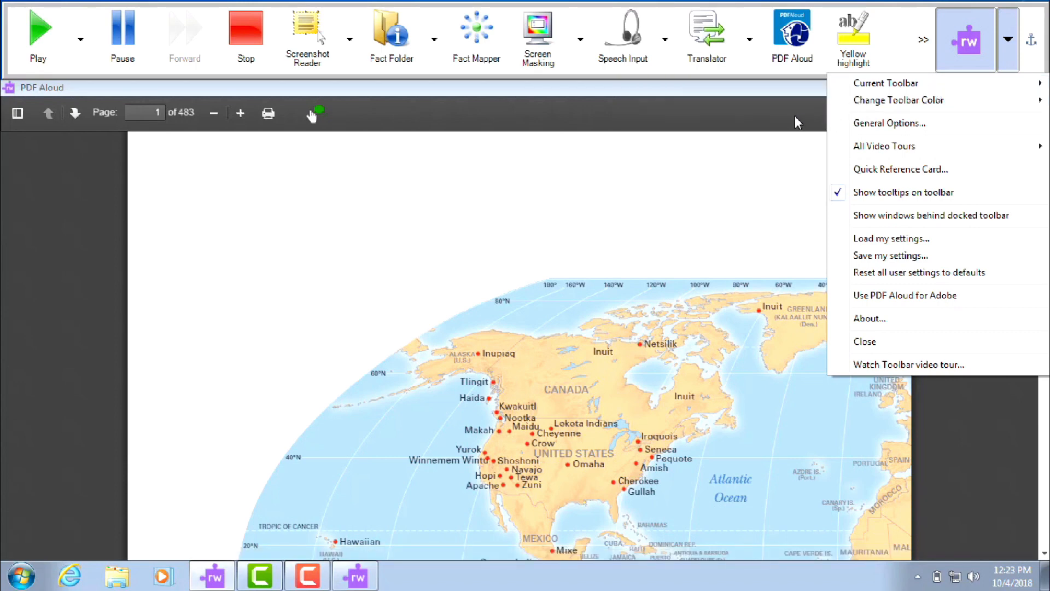
mouse_move(887, 91)
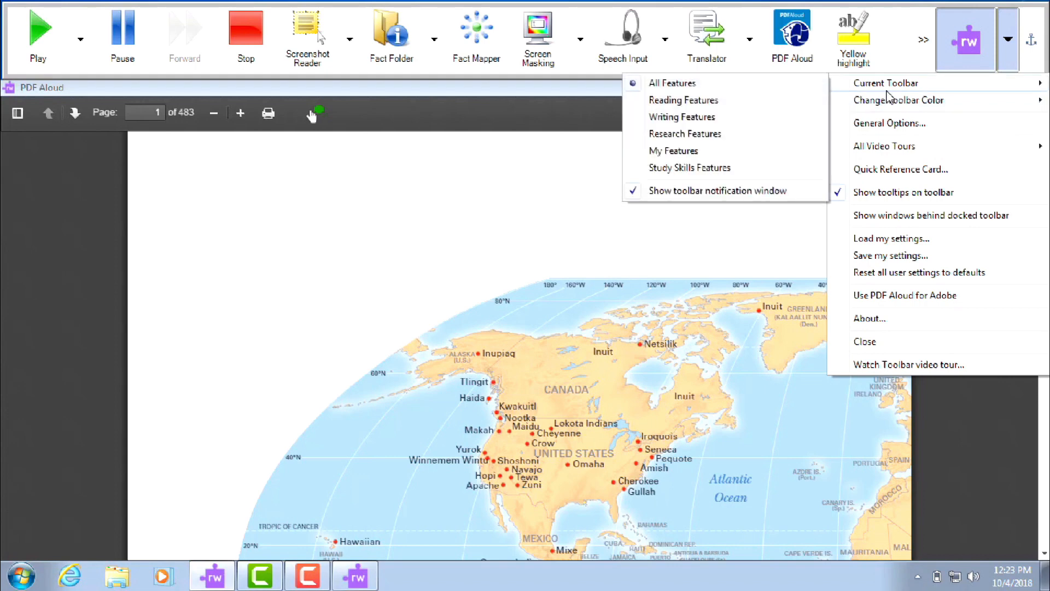
left_click(730, 175)
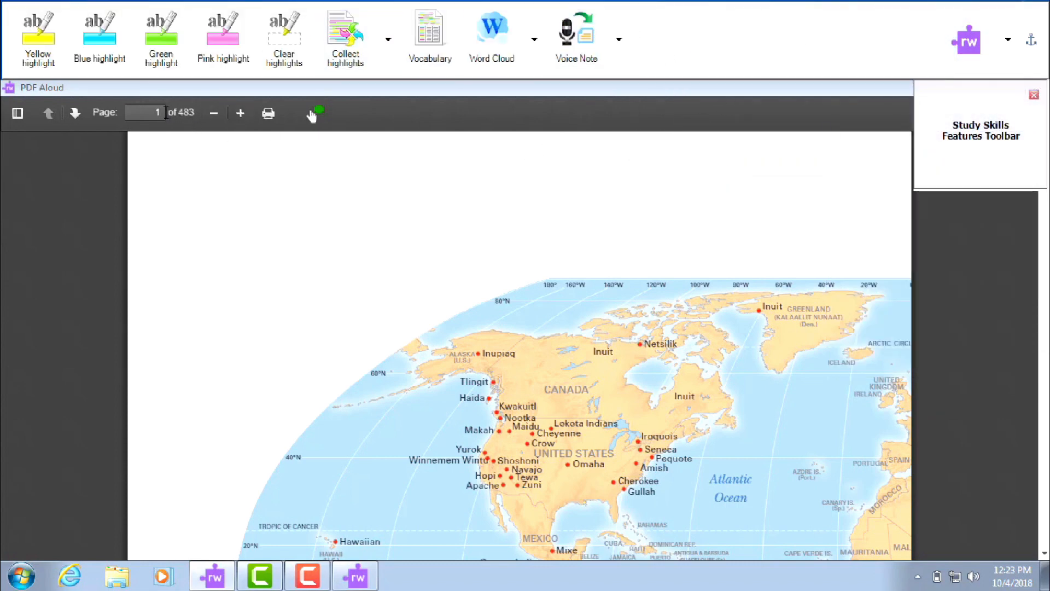
Go to page 60 of the PDF.
left_click(163, 113)
key("BackSpace")
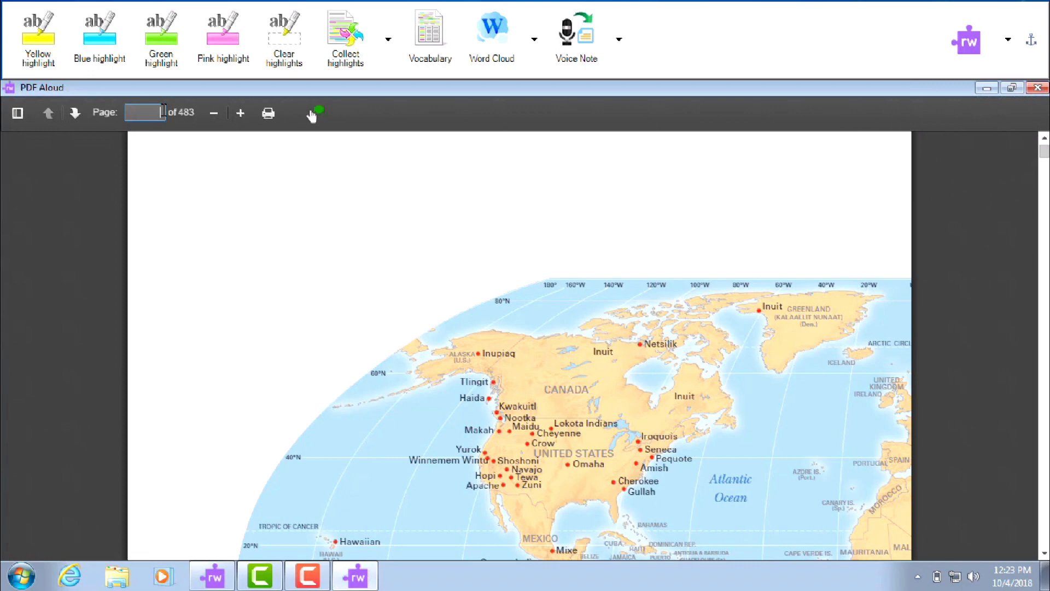
type("60")
key("Return")
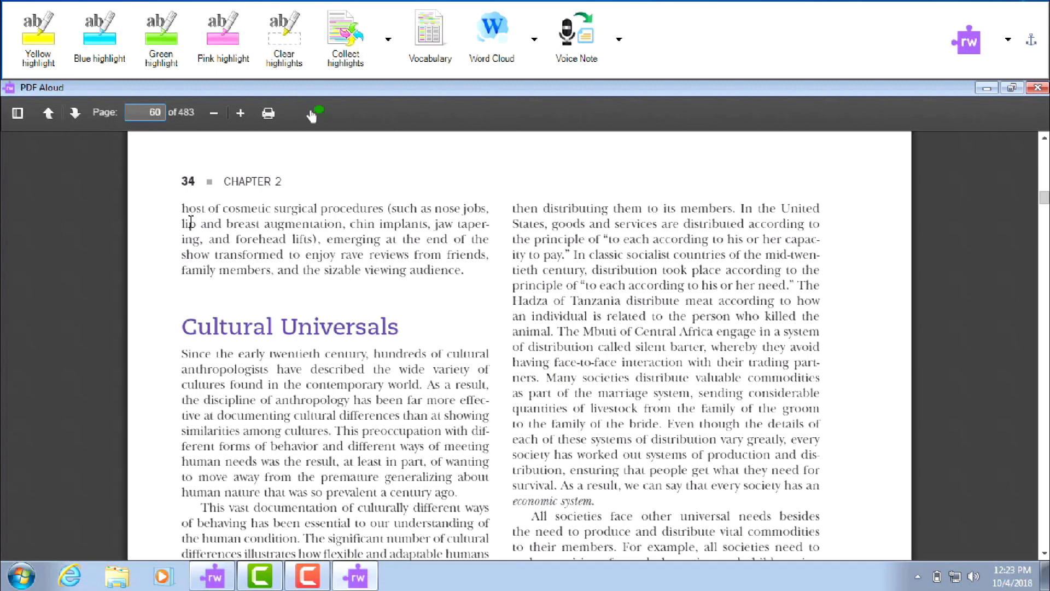
Highlight the opening paragraph in green, the first Cultural Universals paragraph in blue, and the "Many societies distribute valuable commodities" passage in pink.
left_click_drag(184, 207, 469, 275)
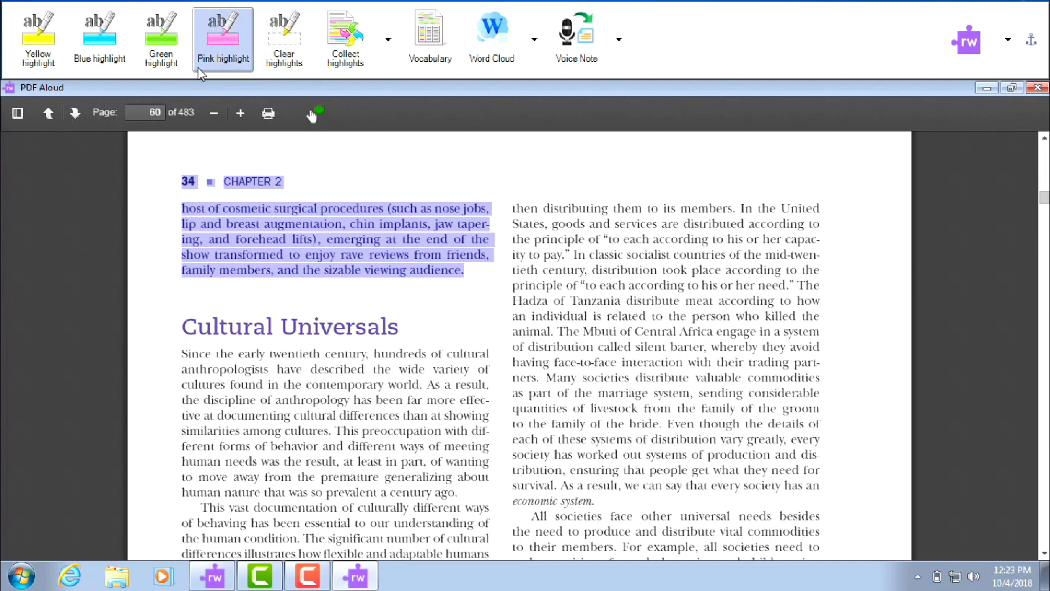
left_click(156, 62)
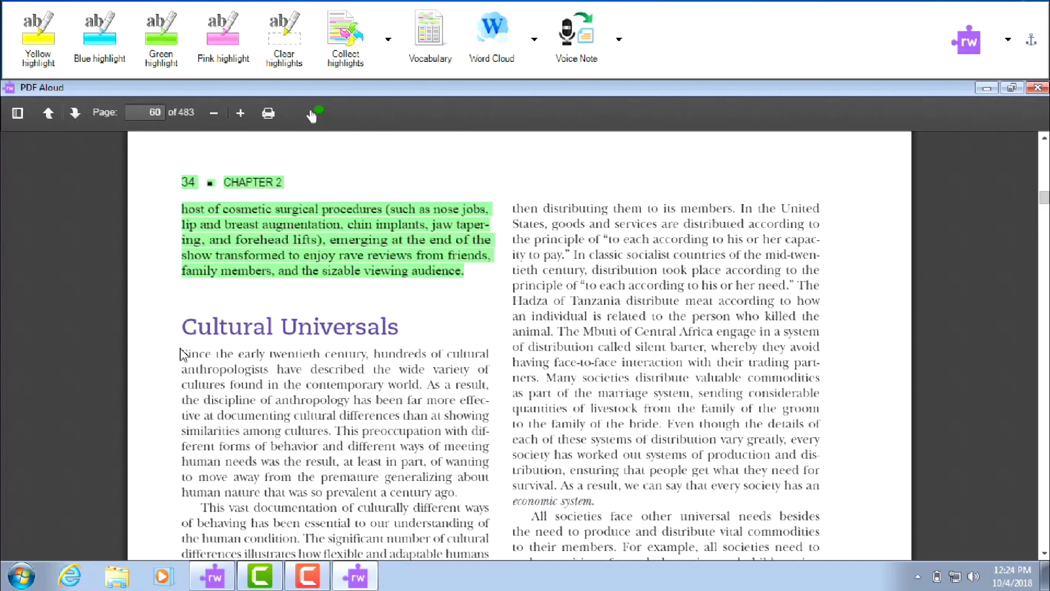
left_click_drag(184, 346, 458, 492)
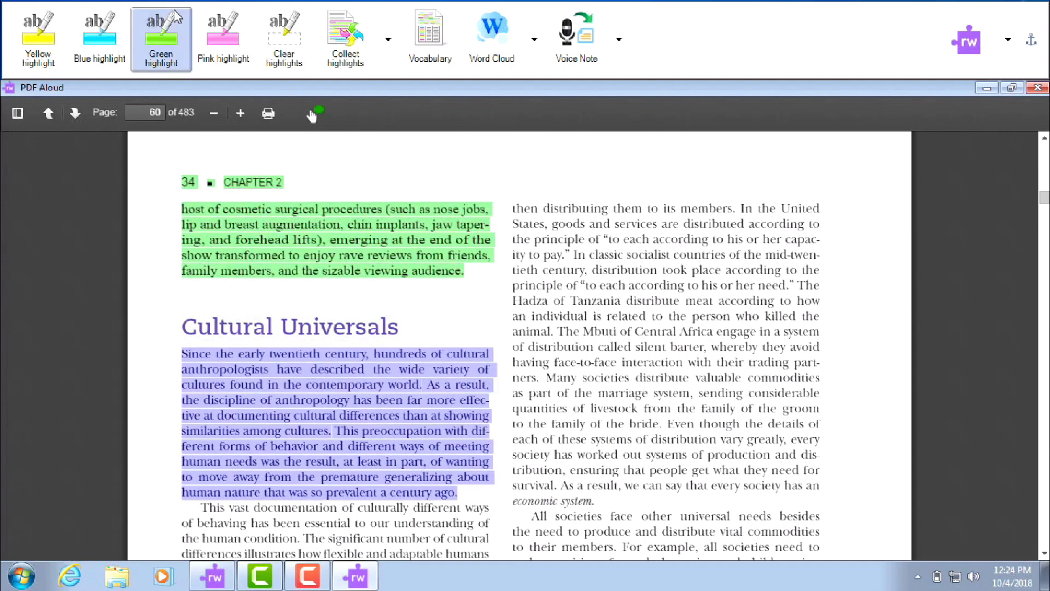
left_click(113, 44)
left_click_drag(546, 377, 593, 499)
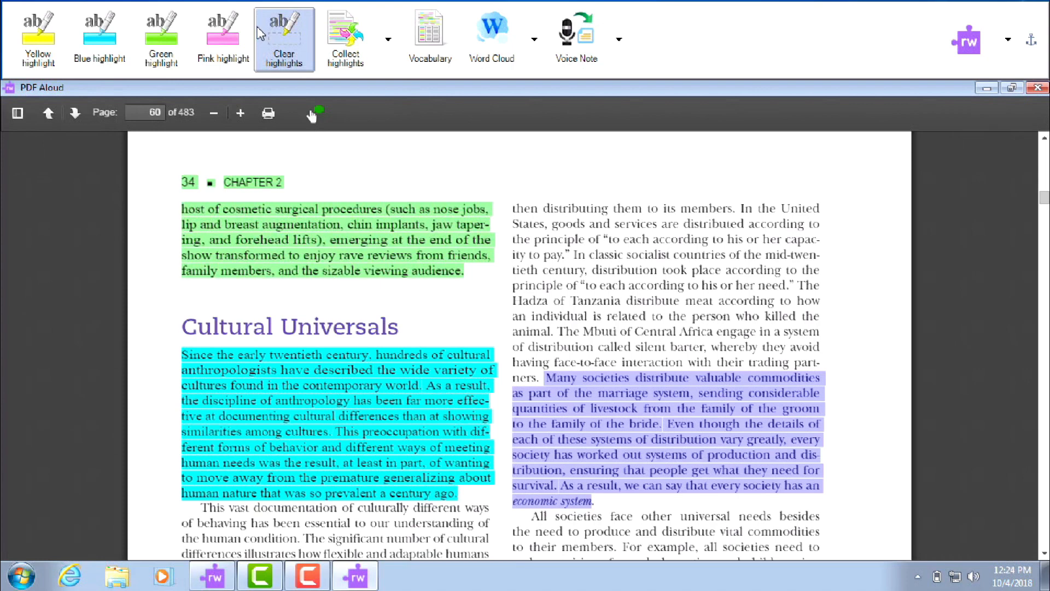
left_click(232, 50)
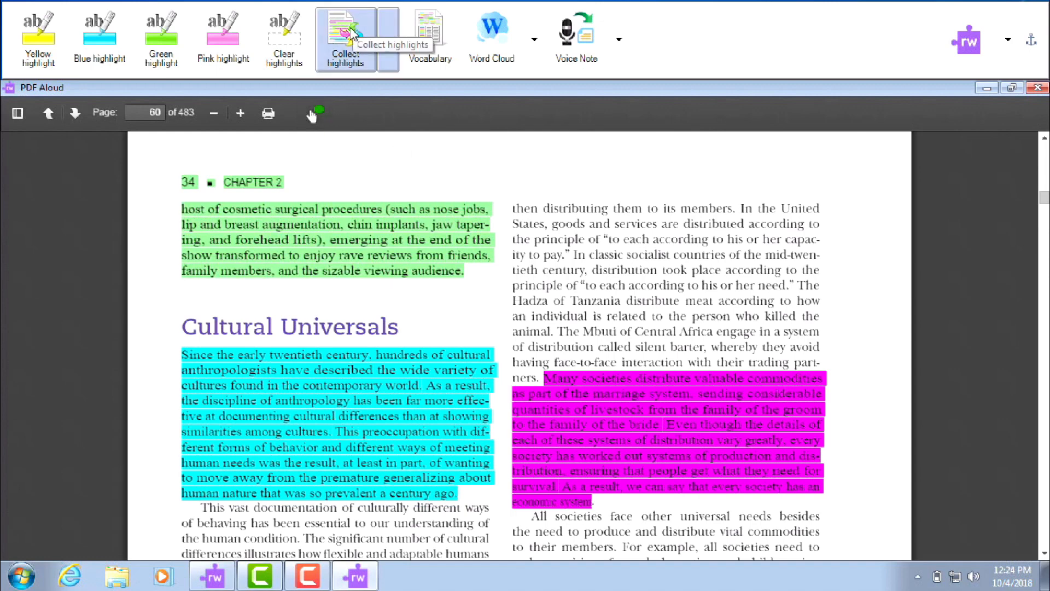
Collect the highlights of all four colors, ordered by color, into a Word document with an MLA bibliography, and close it without saving.
left_click(351, 55)
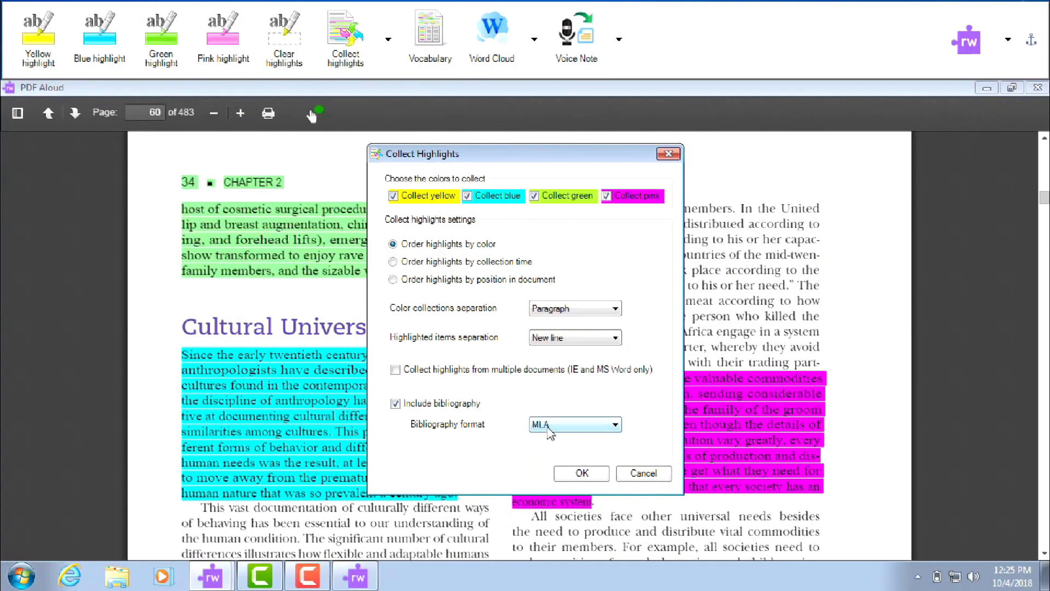
left_click(548, 429)
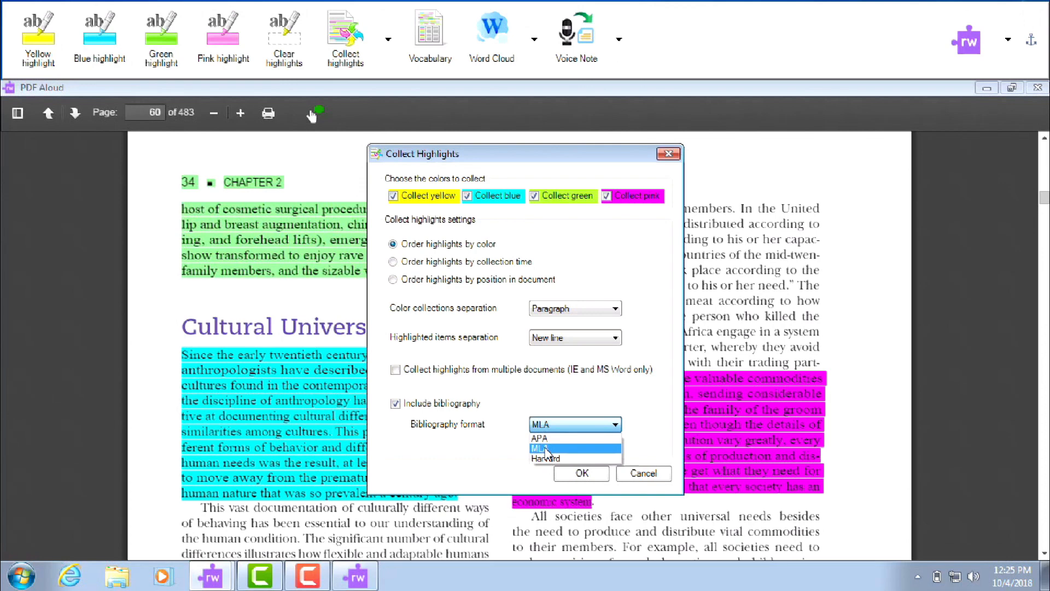
left_click(546, 449)
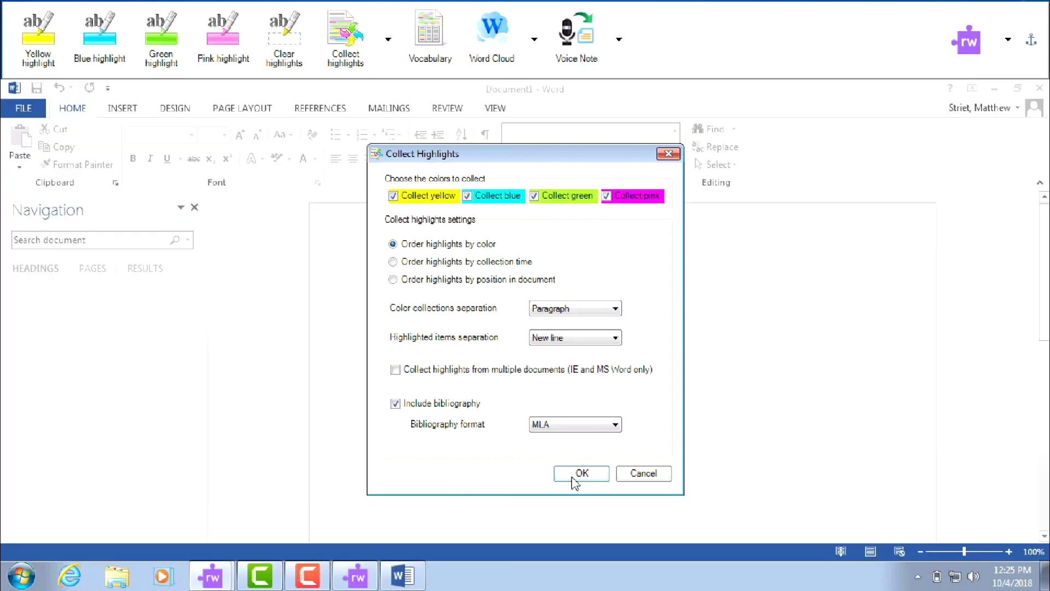
left_click(667, 156)
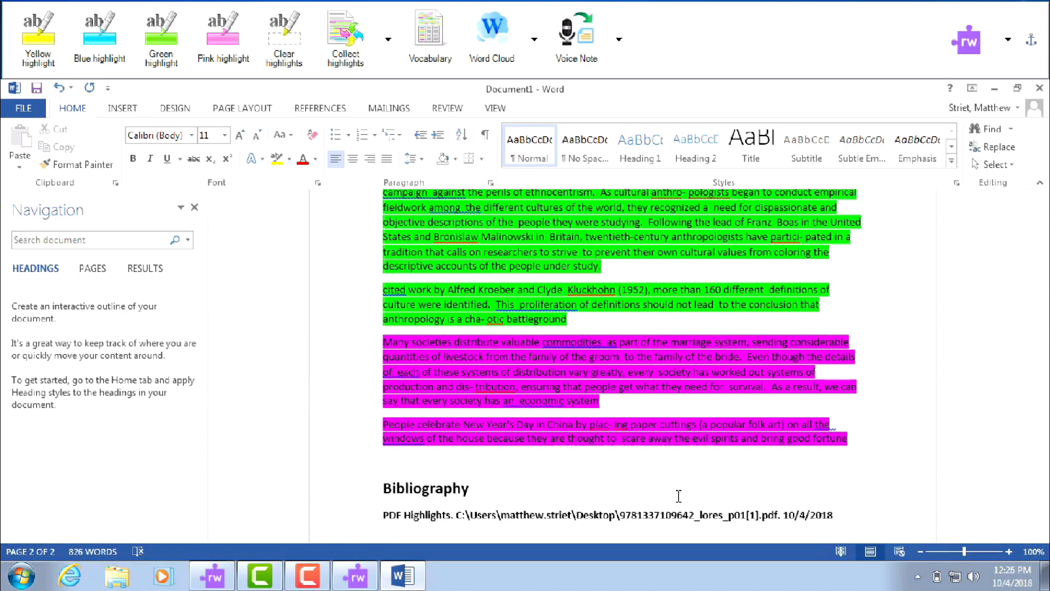
left_click(1039, 87)
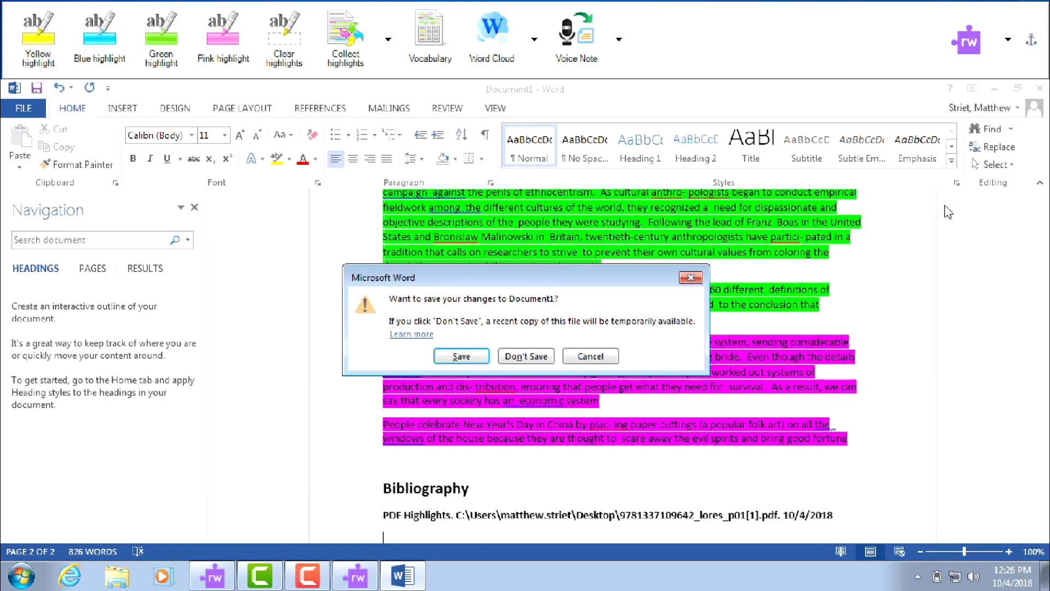
left_click(517, 358)
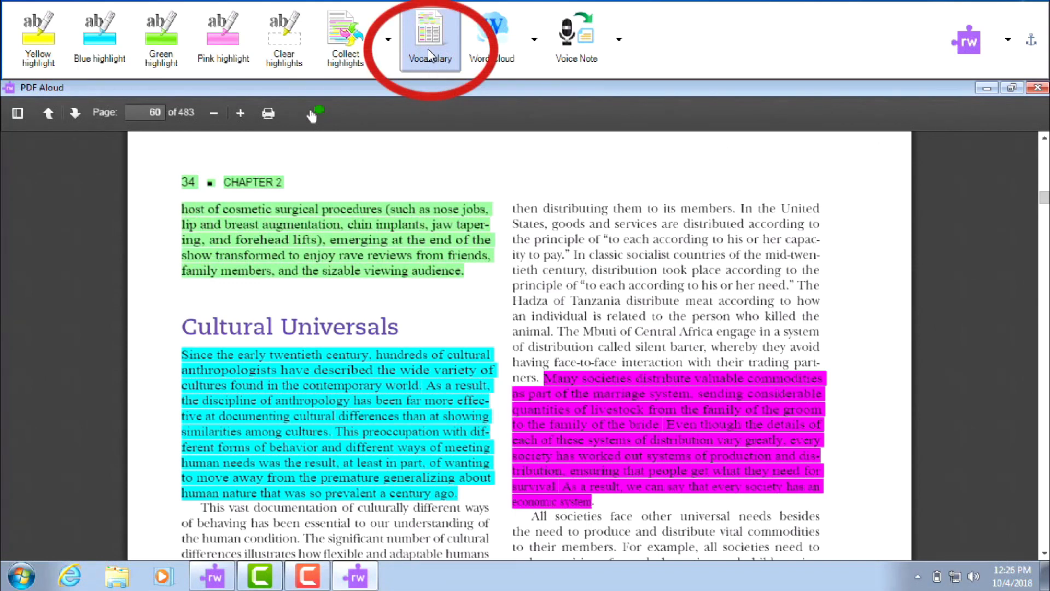
Generate a Vocabulary list document with images for the words dog, cat, horse and cow, and close the Vocabulary dialog.
left_click(429, 55)
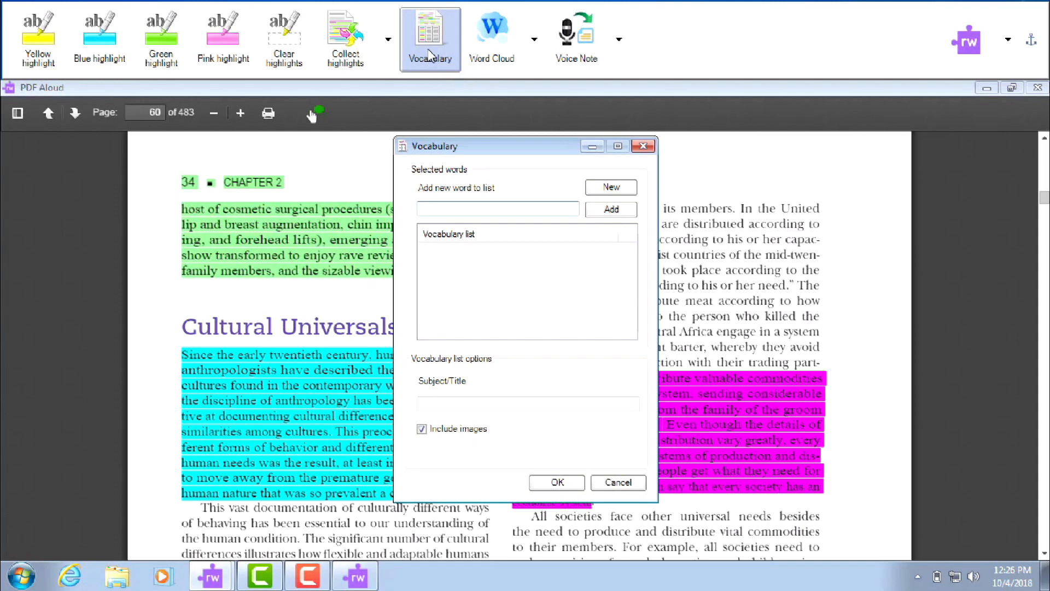
type("dog")
key("Return")
type("cat")
key("Return")
type("o")
key("BackSpace")
type("horse")
key("Return")
type("cow")
key("Return")
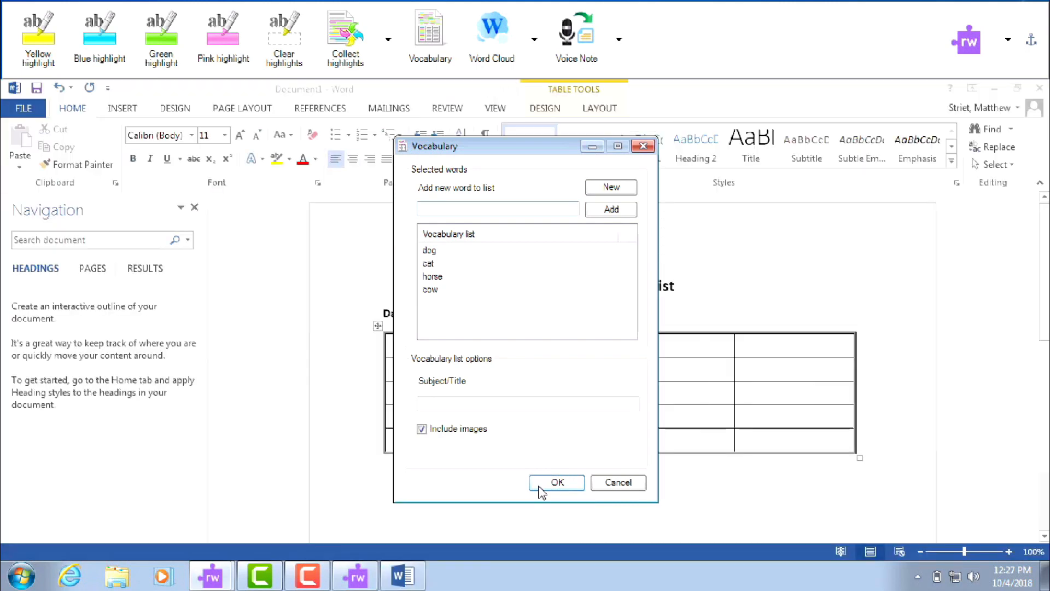
left_click(643, 146)
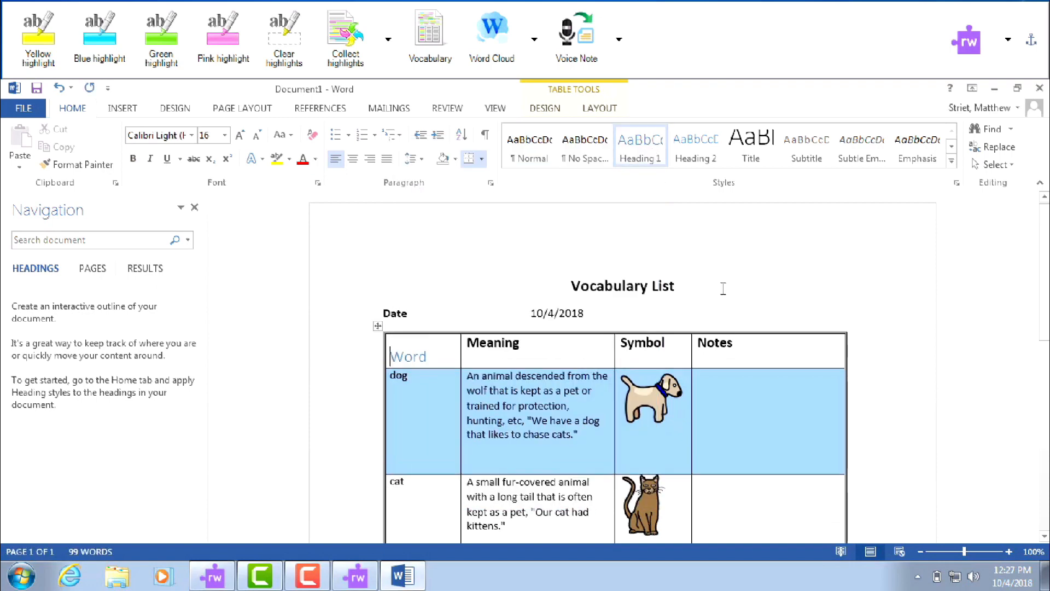
Review the vocabulary table down to the cow row and close the Word document without saving.
left_click(922, 413)
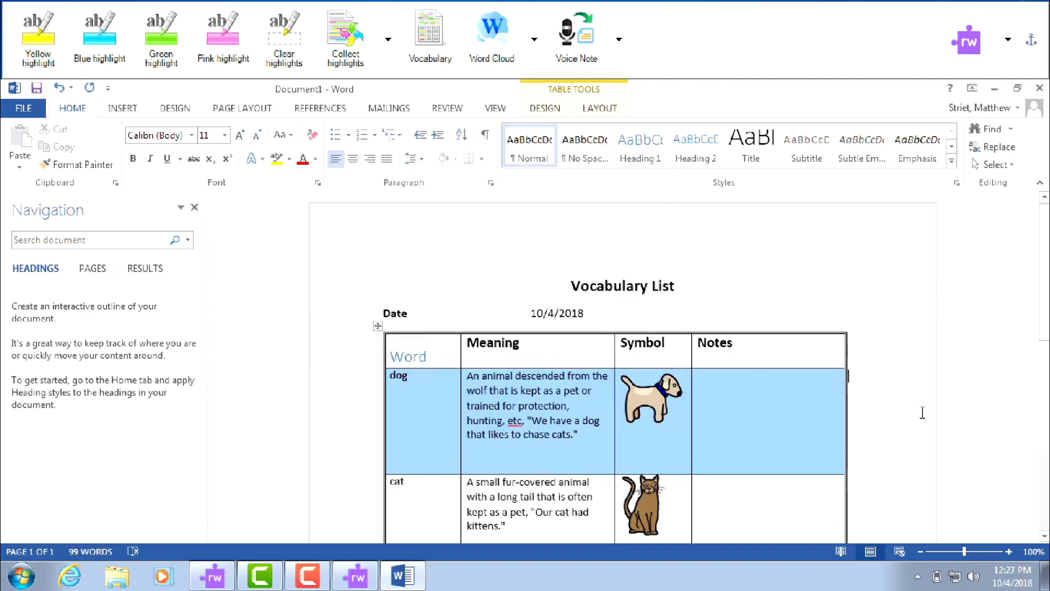
scroll(922, 413, "down", 5)
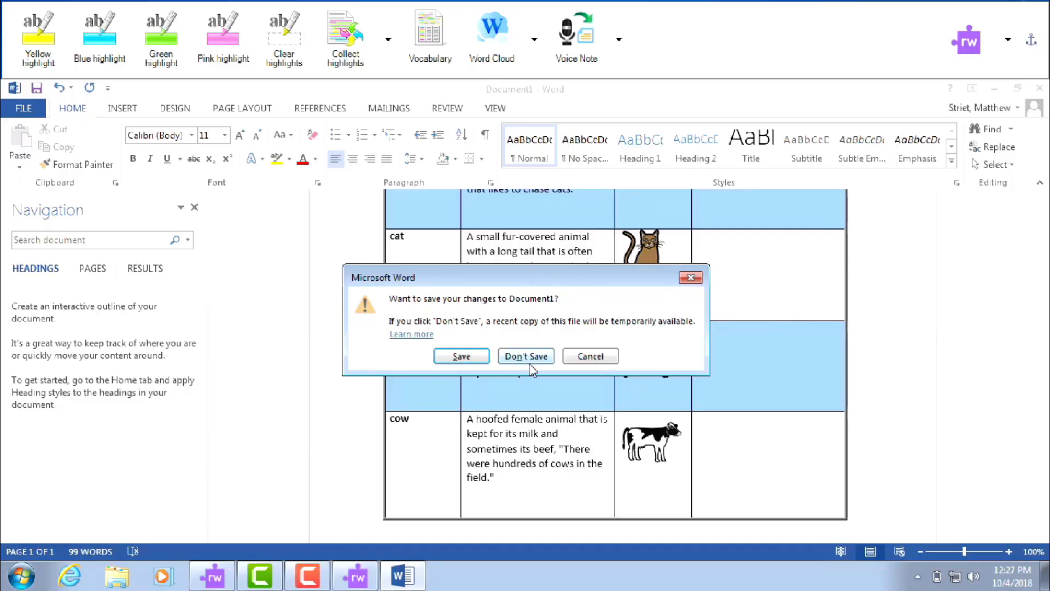
left_click(526, 356)
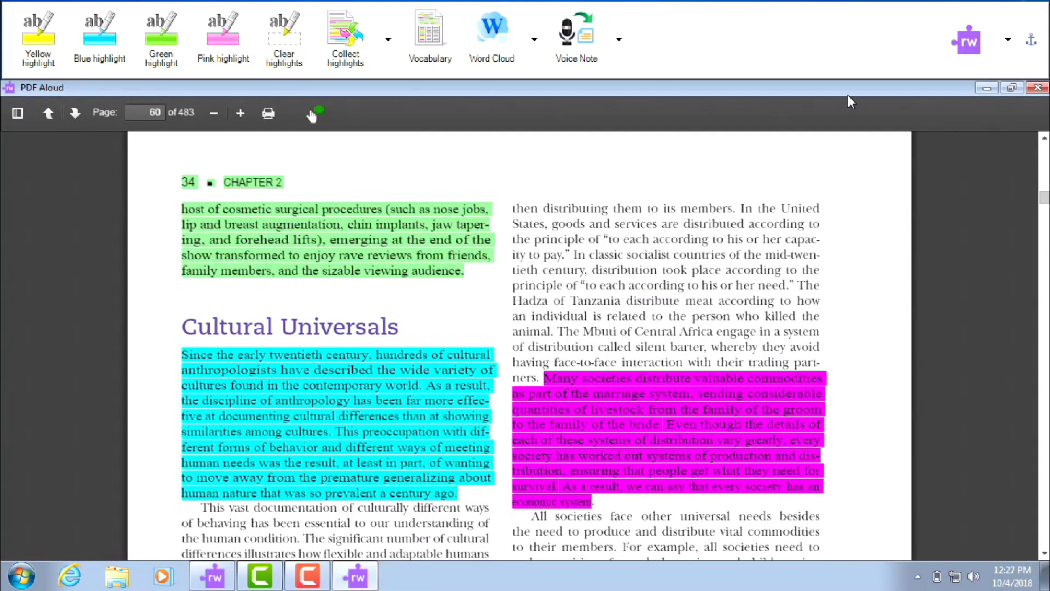
Cycle the toolbar through the All Features and Reading Features sets to the Writing Features set.
left_click(946, 52)
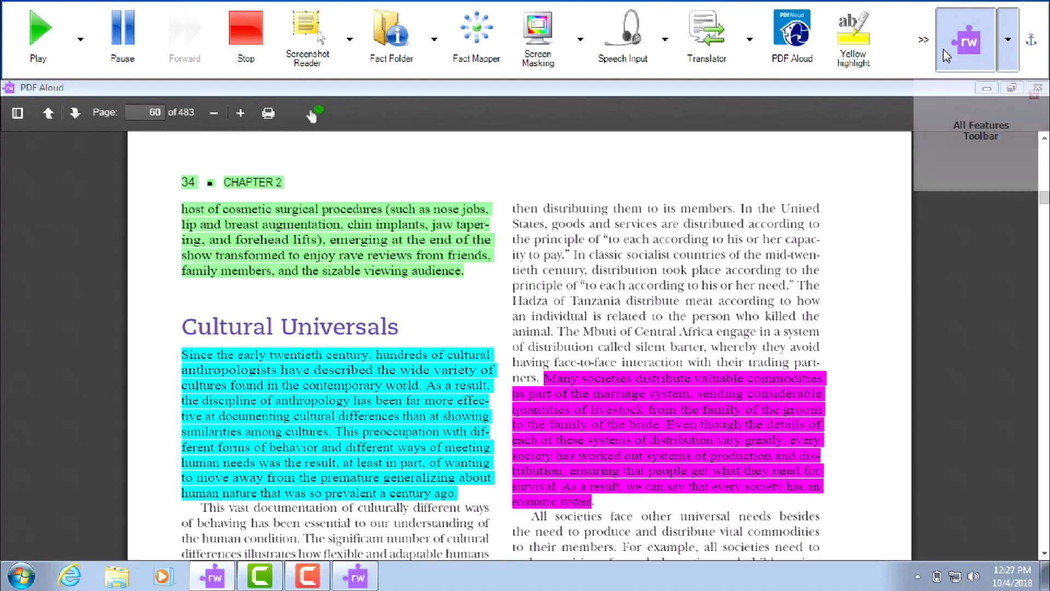
left_click(966, 33)
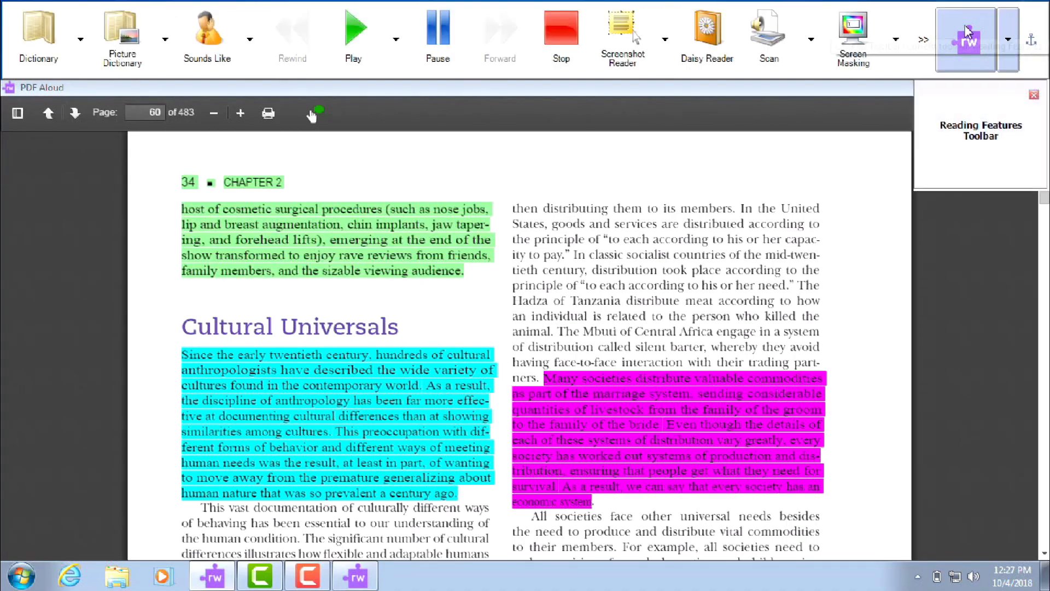
left_click(966, 33)
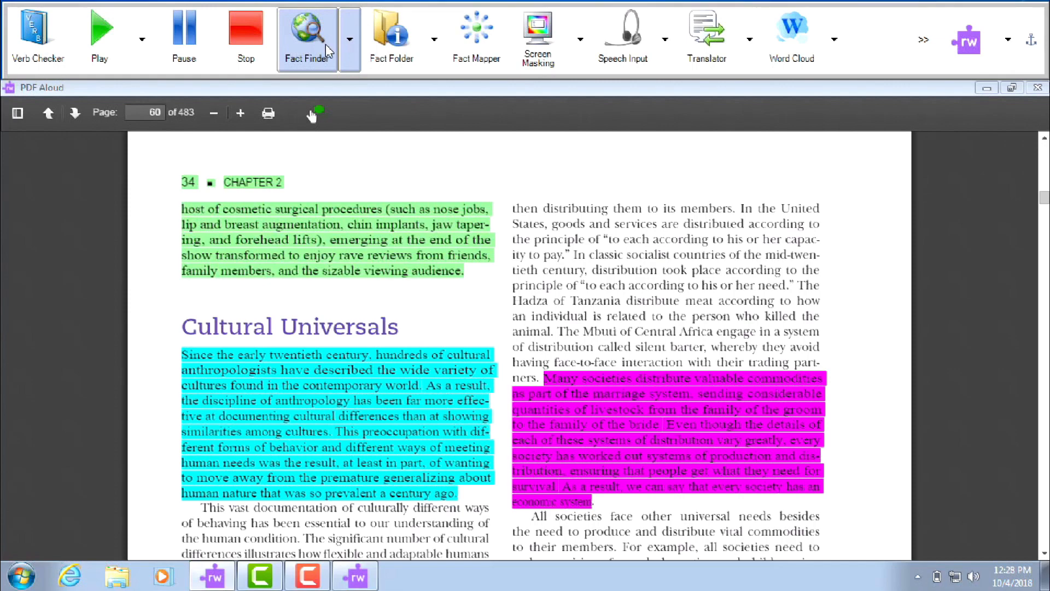
Search Google for "sociology" with Fact Finder.
left_click(326, 45)
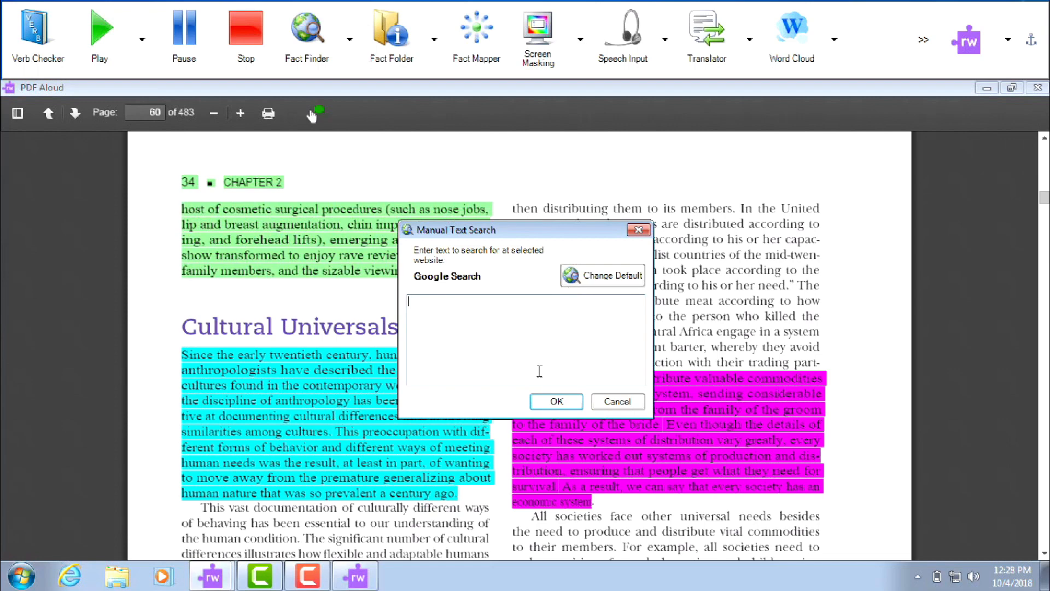
type("sociology")
left_click(557, 402)
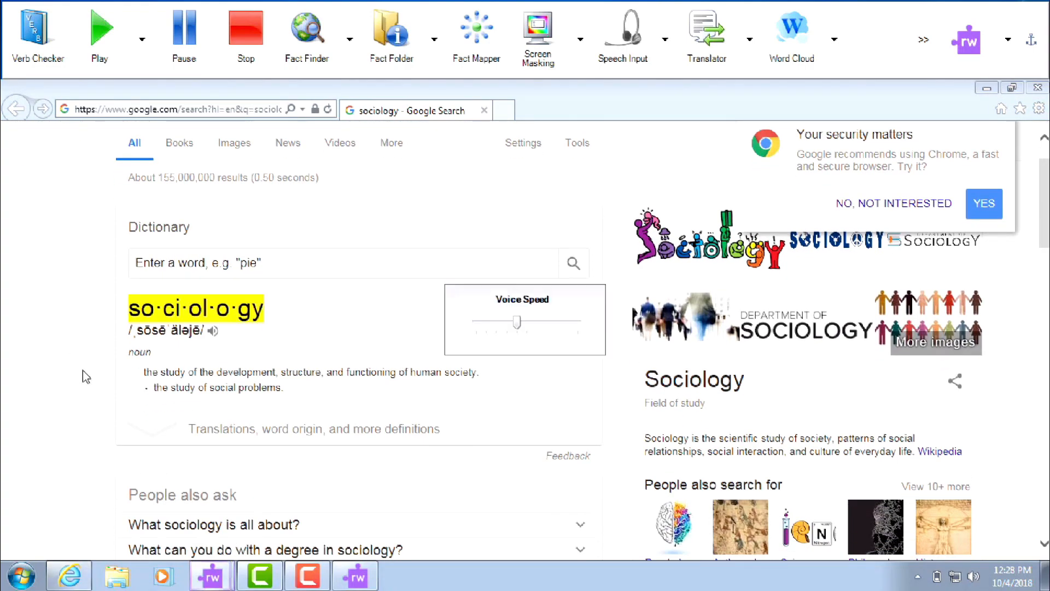
Have the "What sociology is all about?" question and the Department of Sociology result read aloud on the search page.
scroll(87, 379, "down", 4)
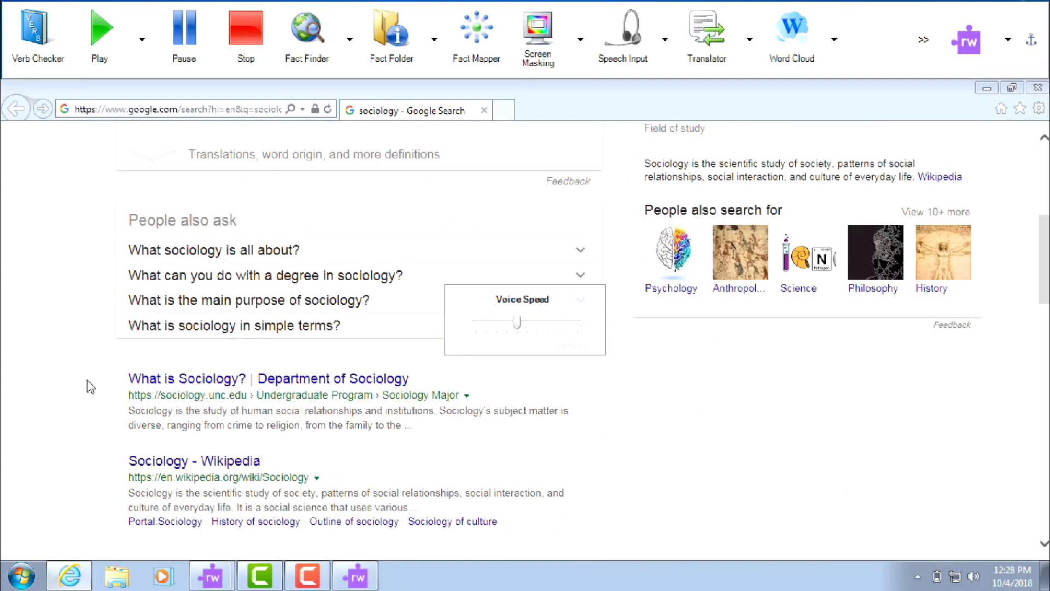
mouse_move(187, 252)
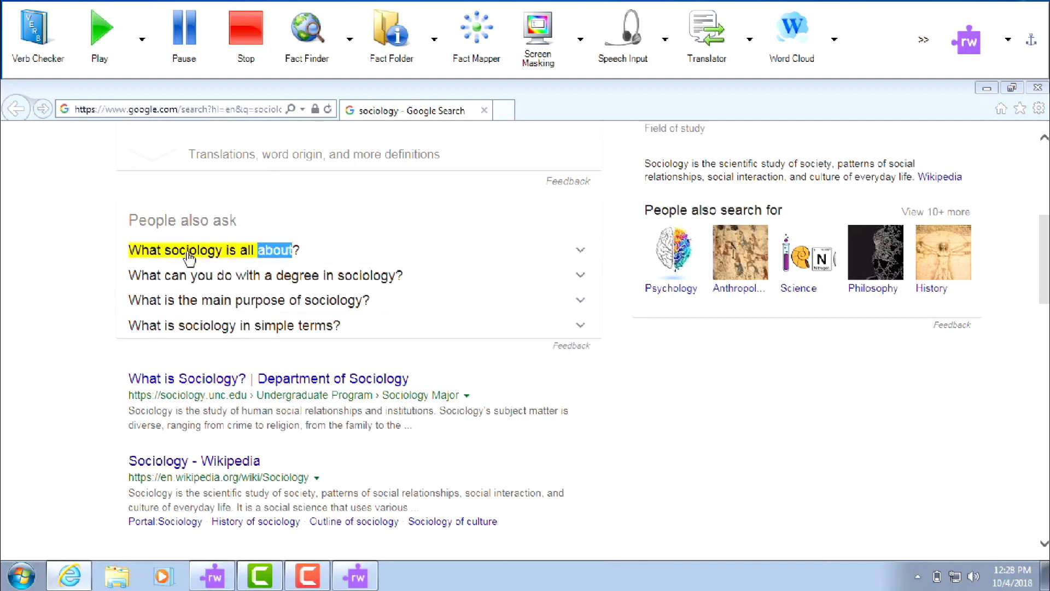
mouse_move(267, 407)
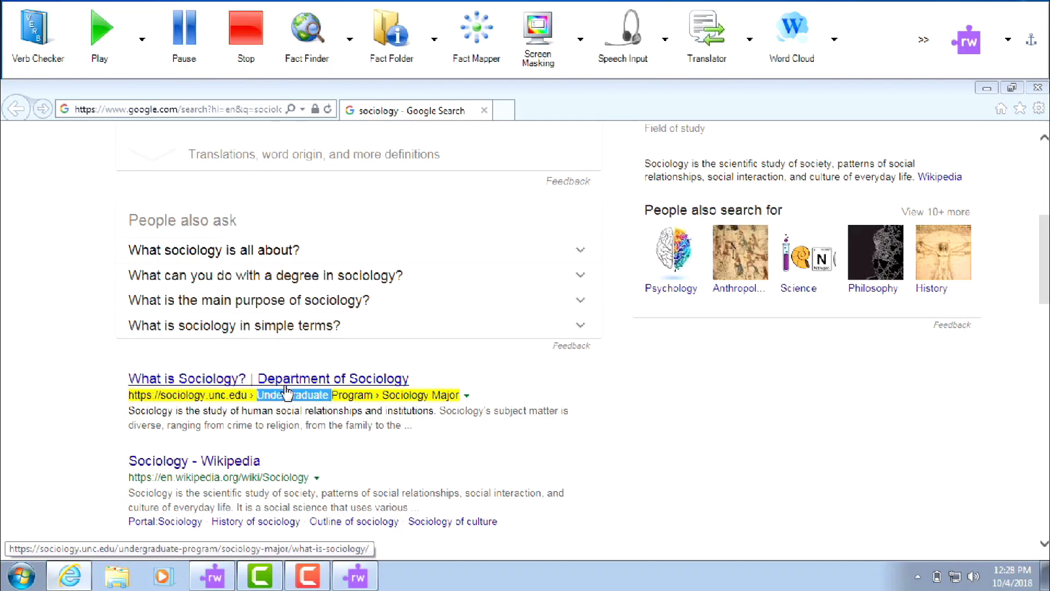
Close the web browser and the PDF Aloud window.
left_click(1039, 89)
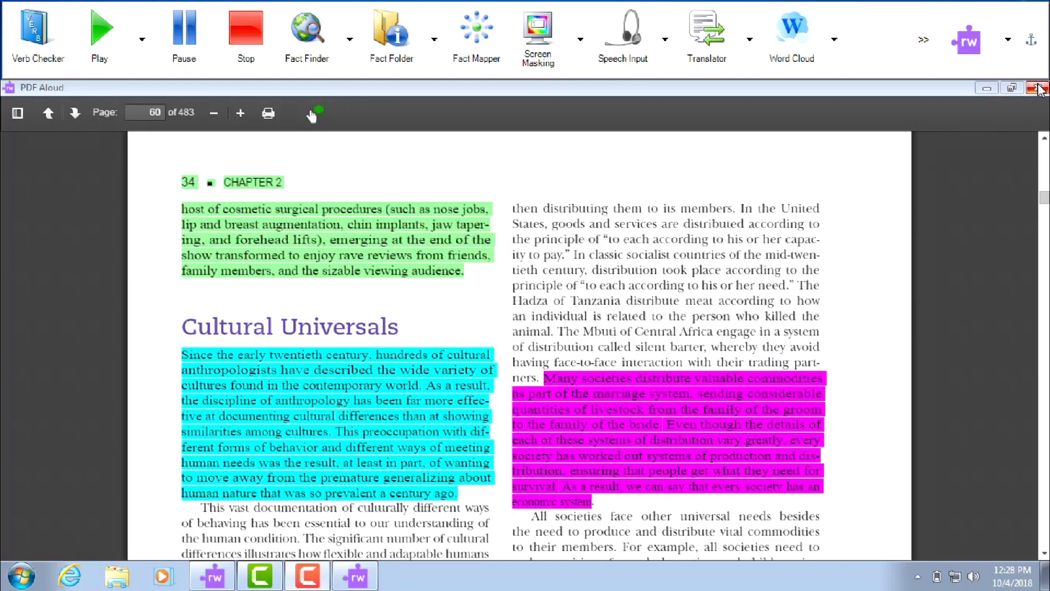
left_click(1039, 89)
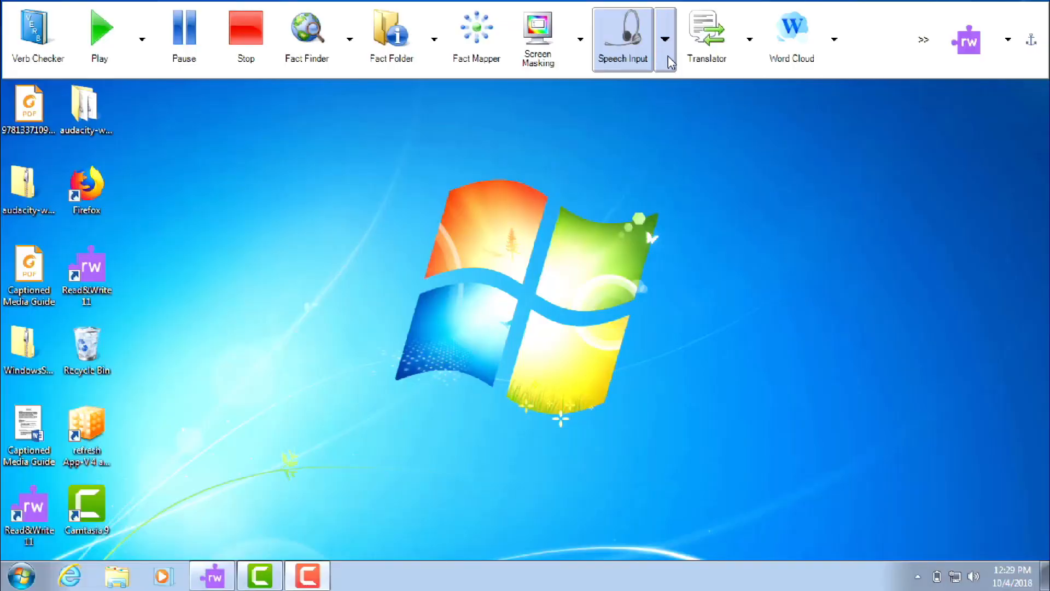
Examine the Speech Input options, including Speech Recognition Training, and start Speech Input.
left_click(664, 61)
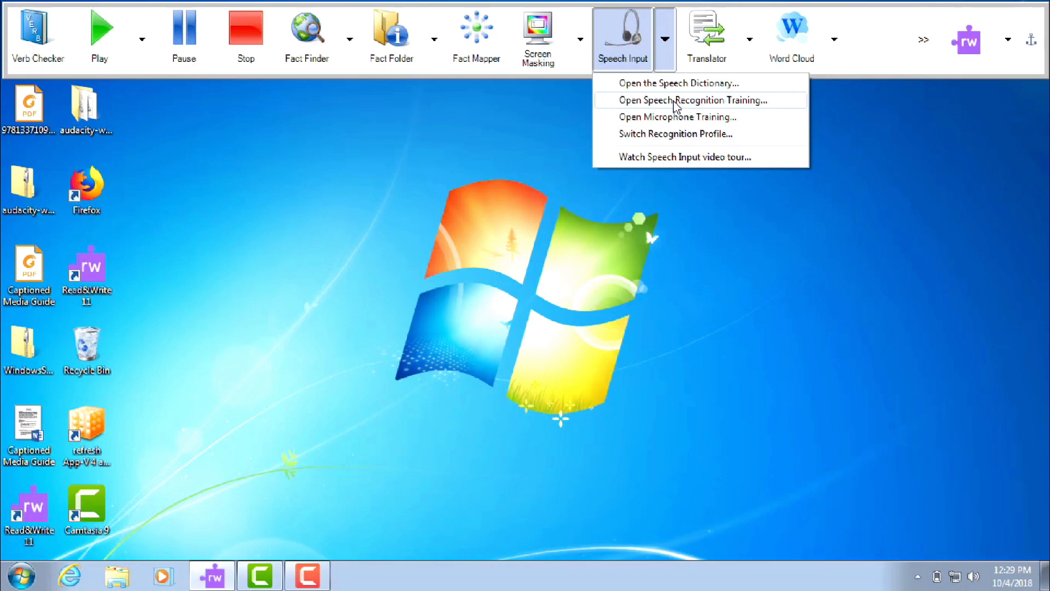
left_click(622, 55)
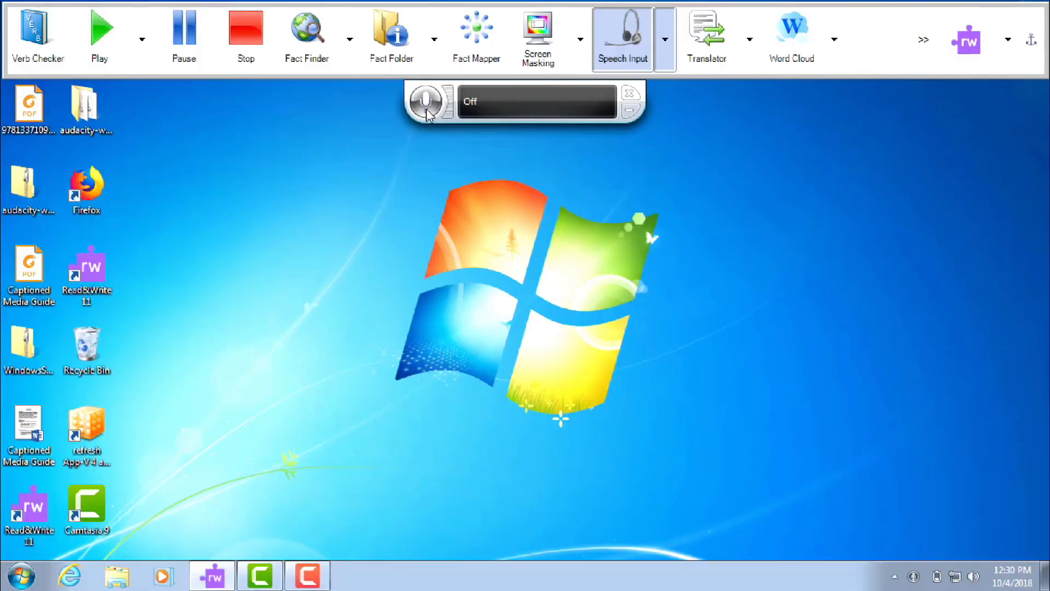
Turn on Speech Input listening and open a blank document in Word 2013.
left_click(426, 108)
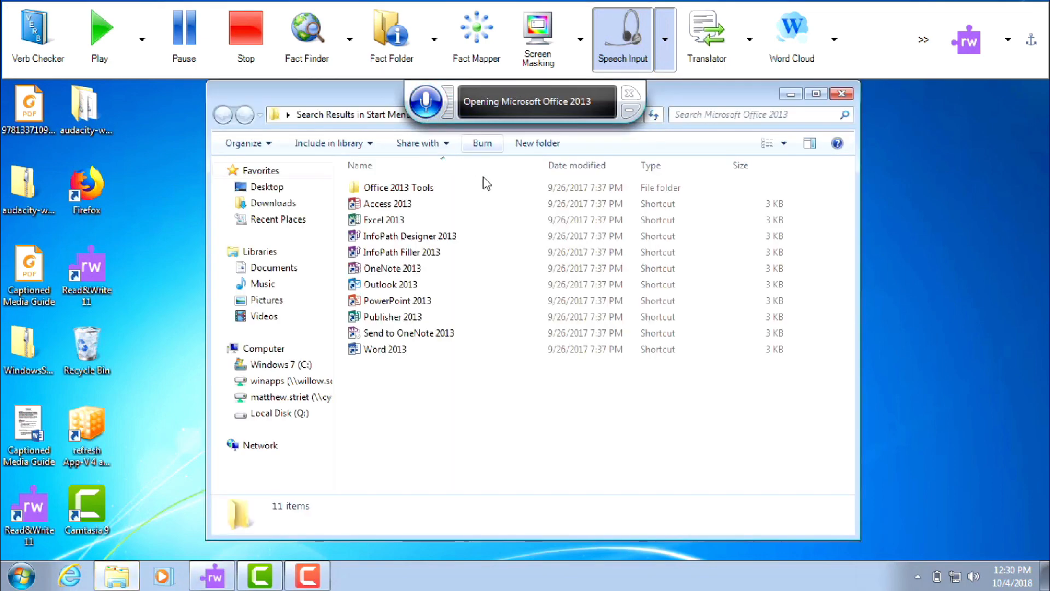
left_click(448, 349)
double_click(448, 349)
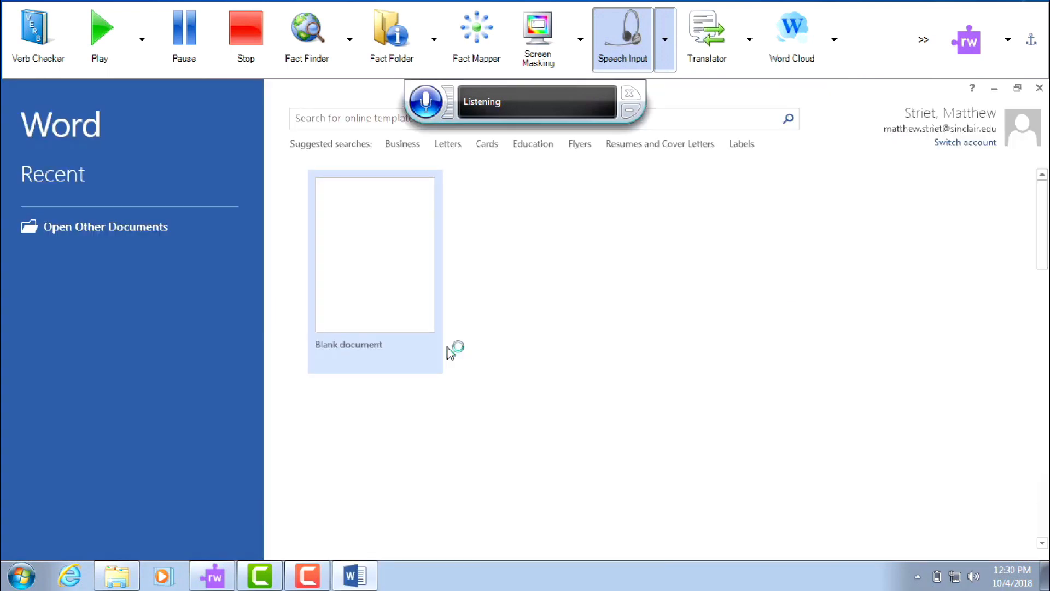
left_click(420, 270)
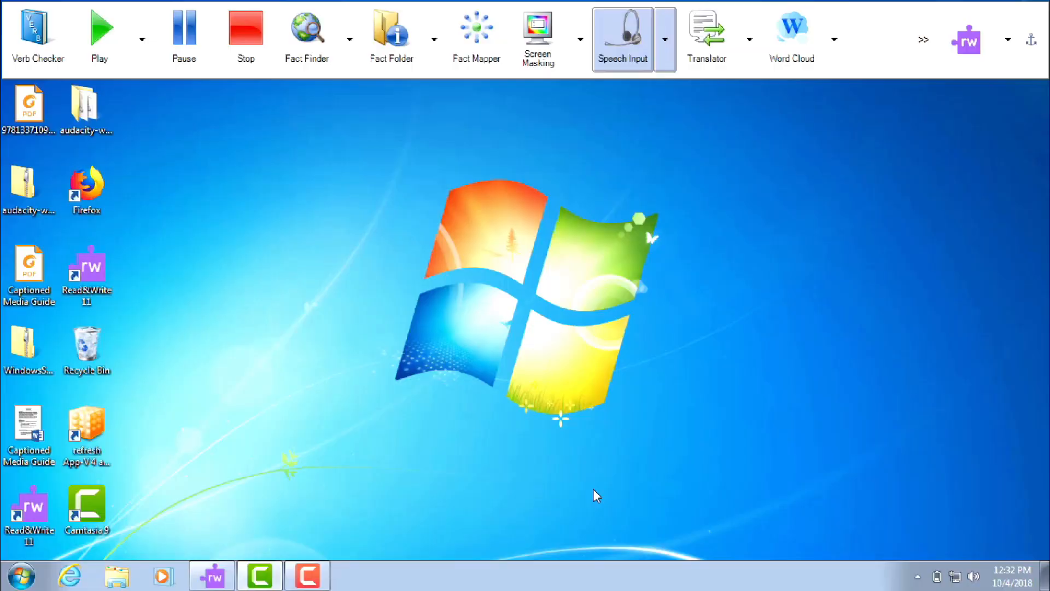
Open my.sinclair.edu in Internet Explorer and log in with the account username and password.
left_click(70, 575)
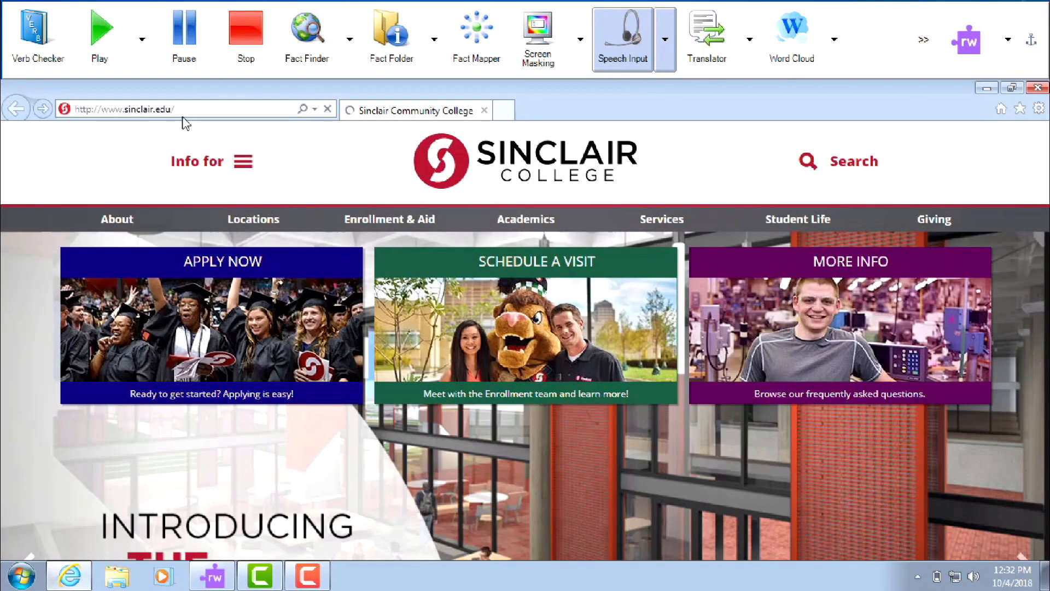
left_click(184, 116)
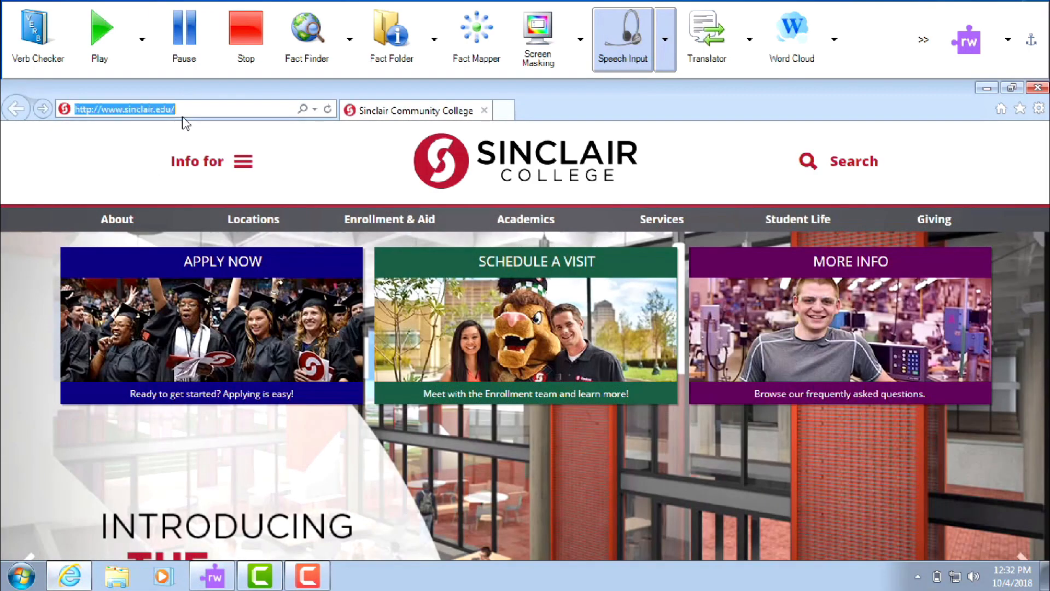
type("my.sinclair")
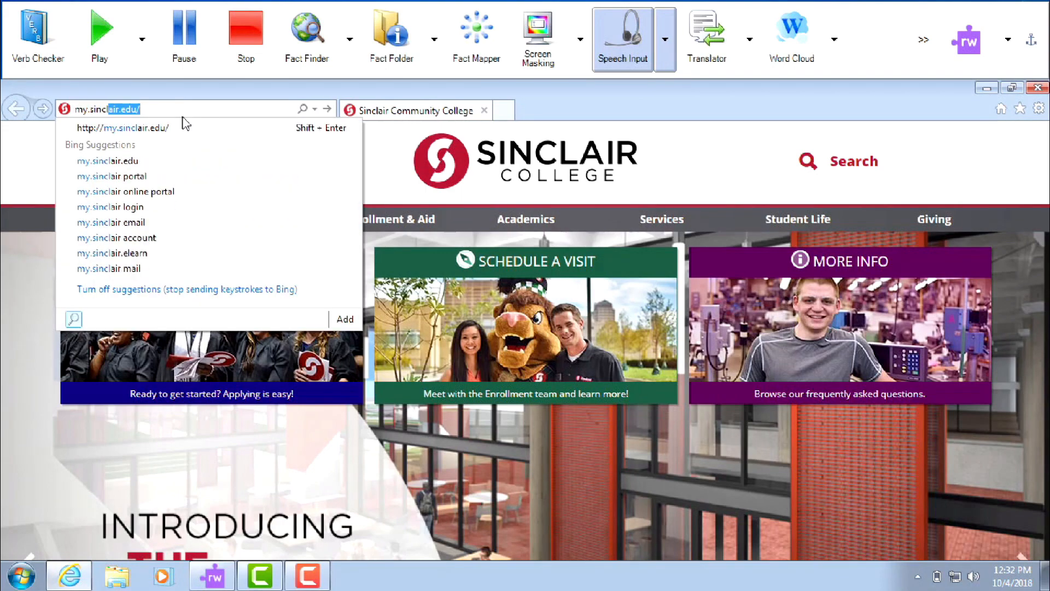
key("Return")
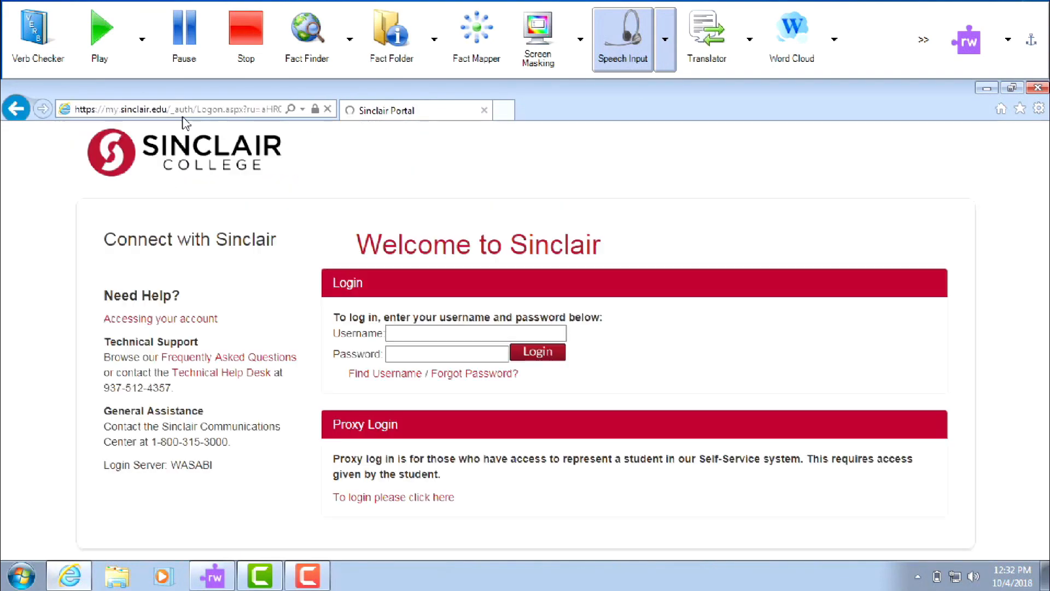
type("••")
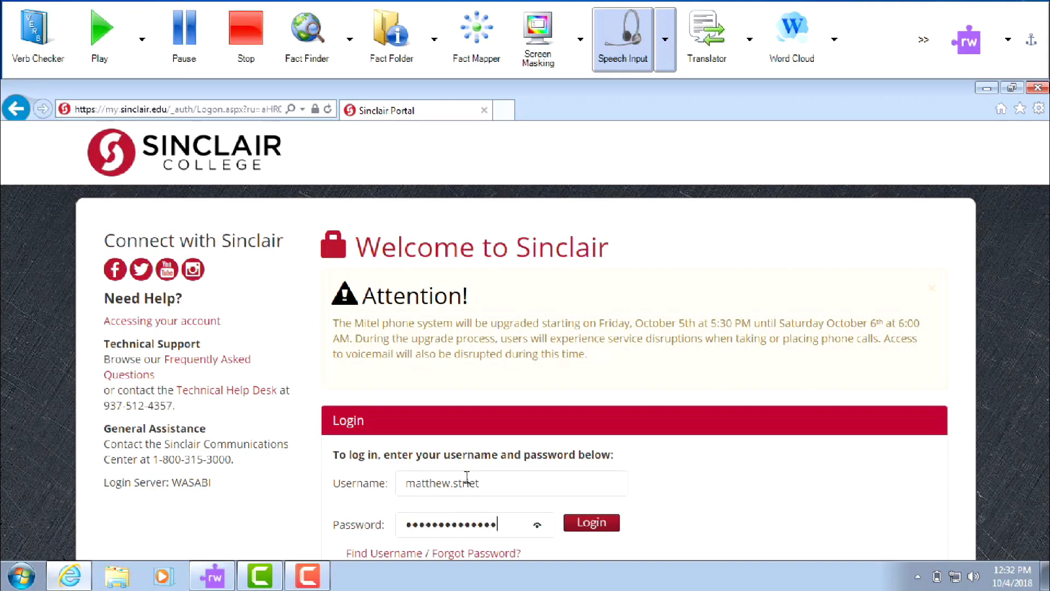
key("Return")
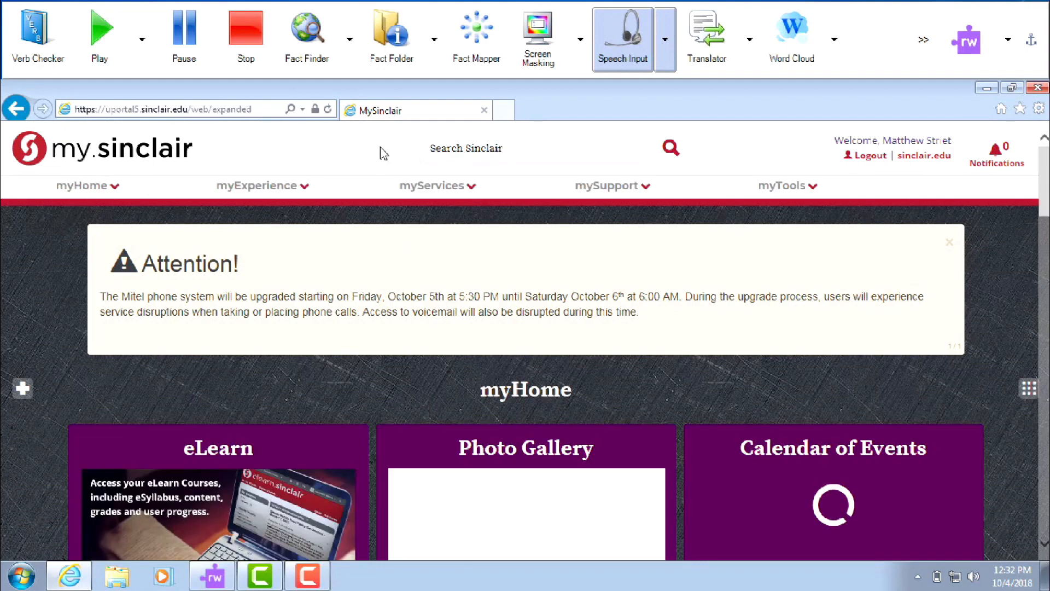
Open Read and Write Gold from the portal's myServices and sign in with the account username and password.
mouse_move(388, 178)
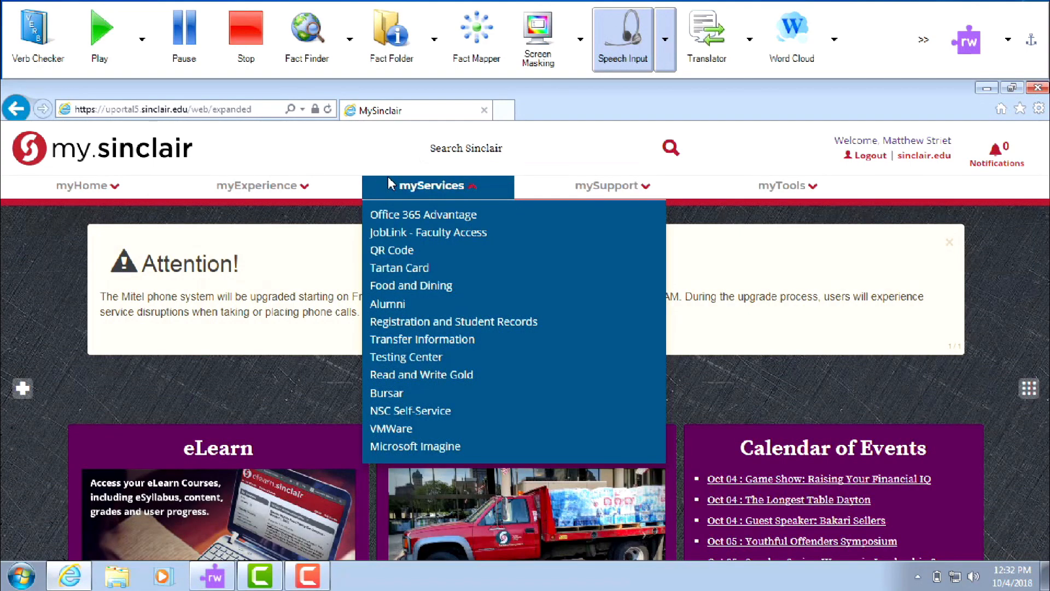
left_click(409, 380)
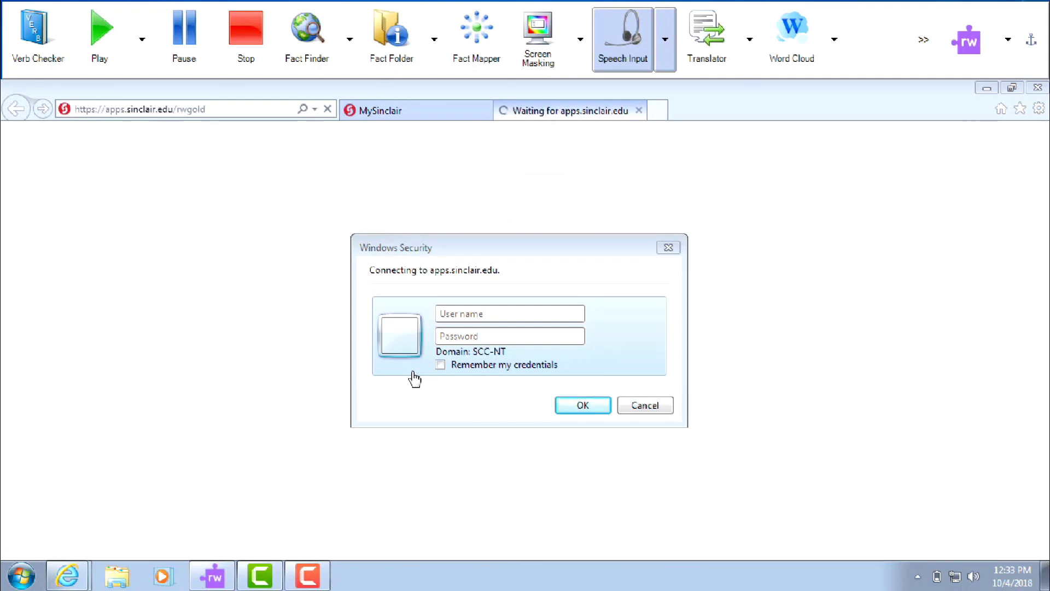
left_click(447, 313)
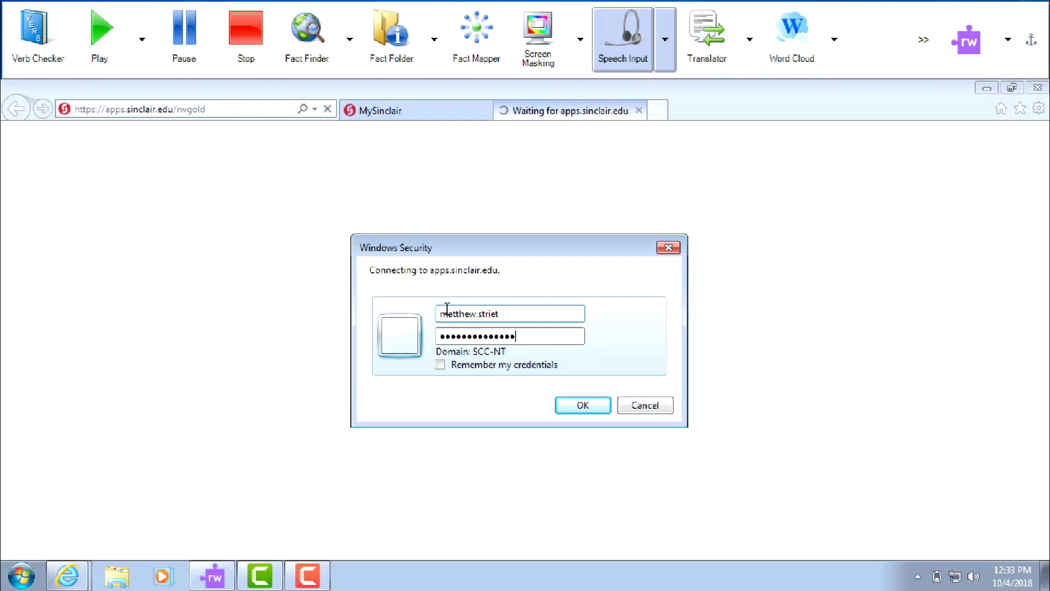
key("Return")
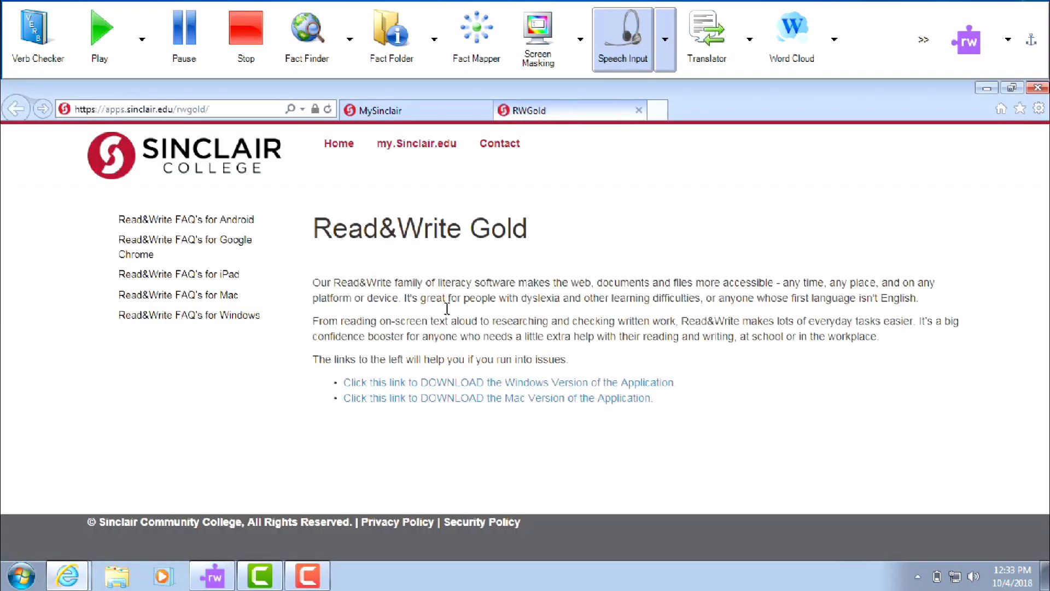
Have the sentence about dyslexia and learning difficulties read aloud, and review the page's FAQ links for each platform.
left_click(446, 309)
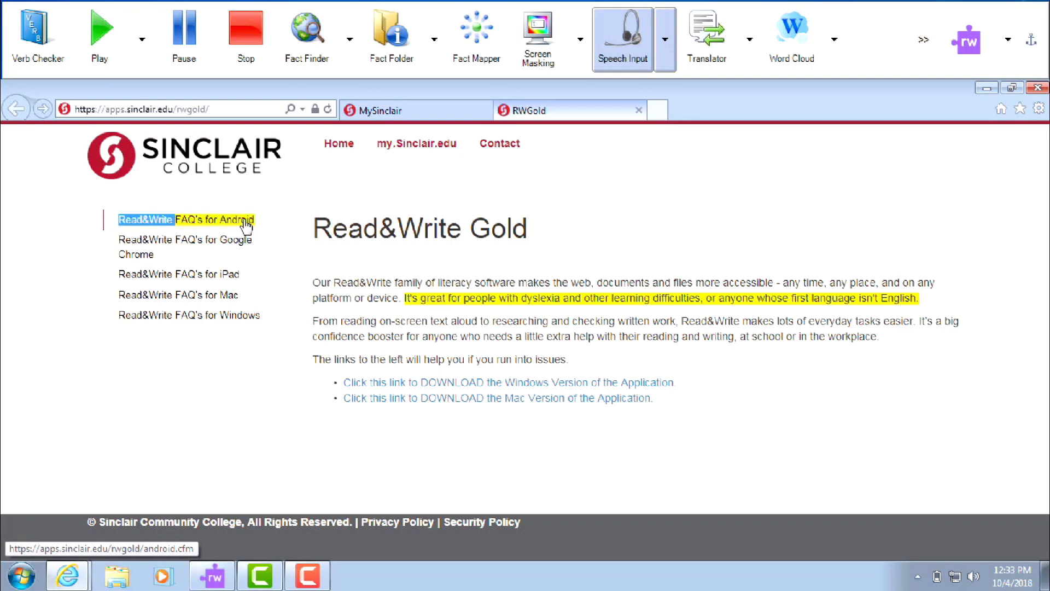
mouse_move(245, 244)
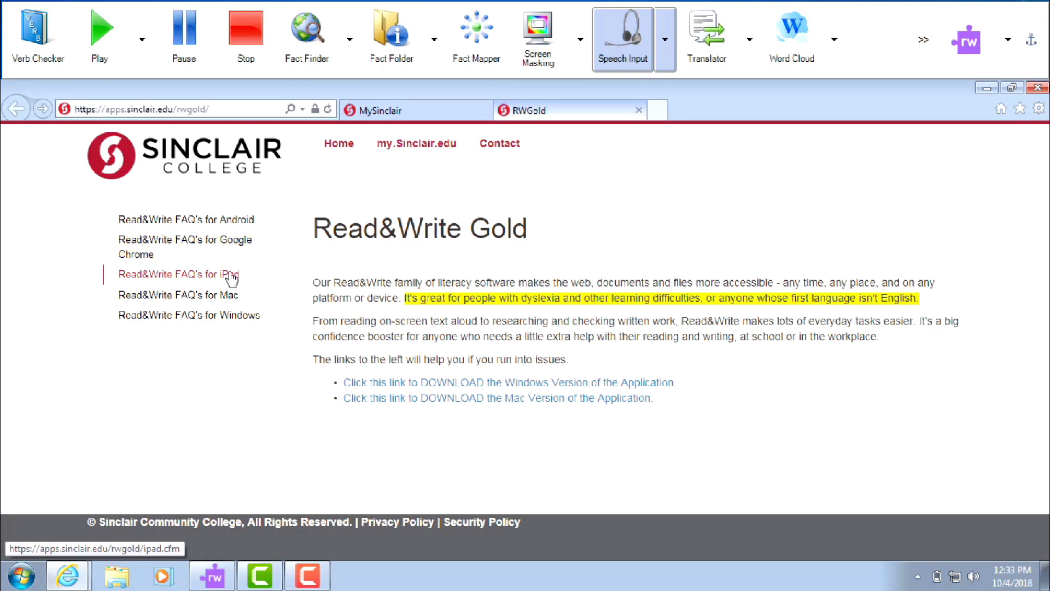
mouse_move(233, 278)
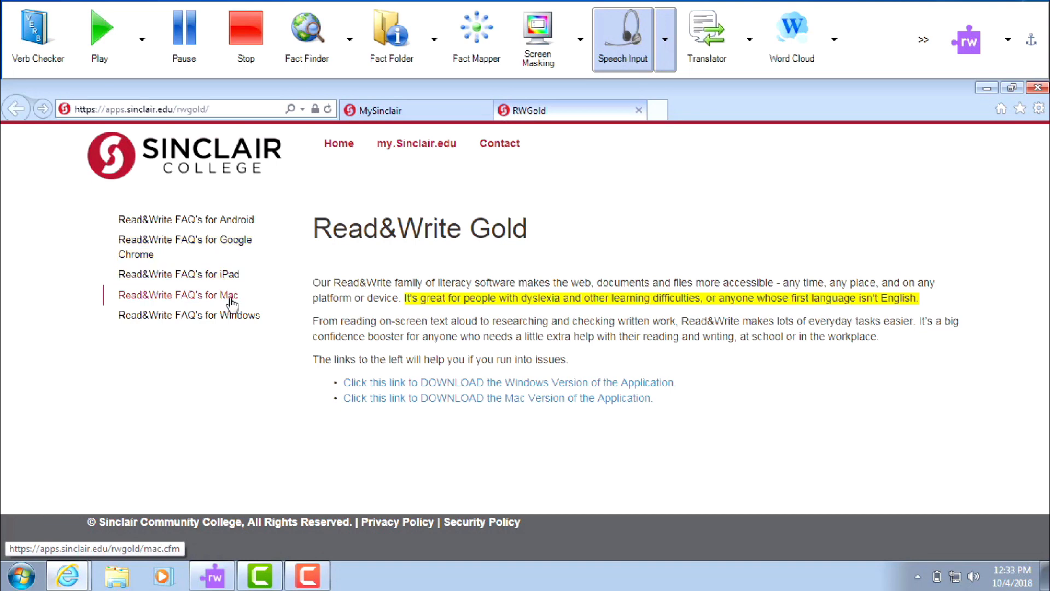
mouse_move(232, 298)
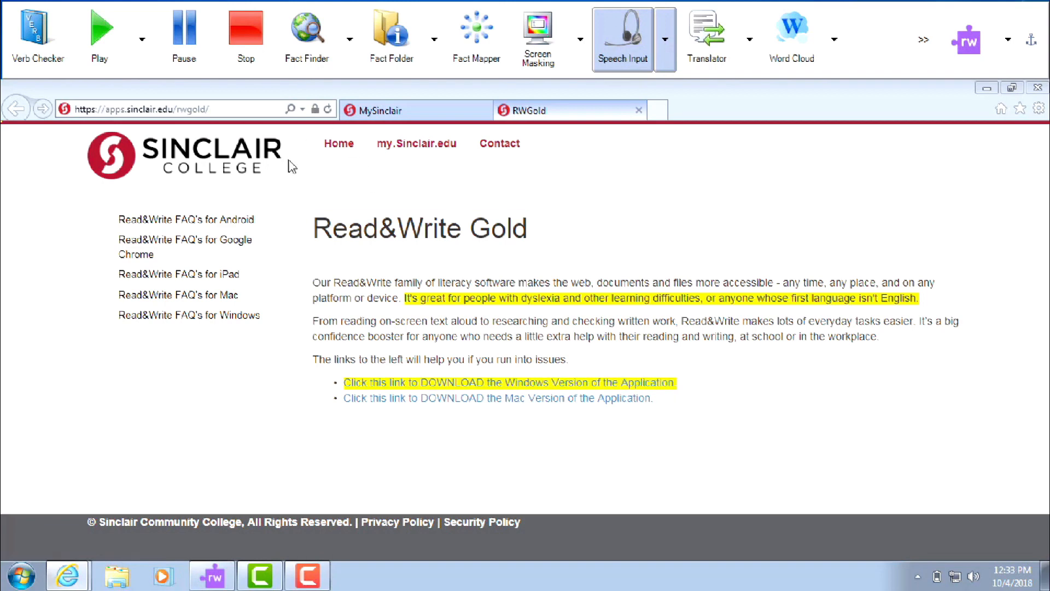
left_click(223, 115)
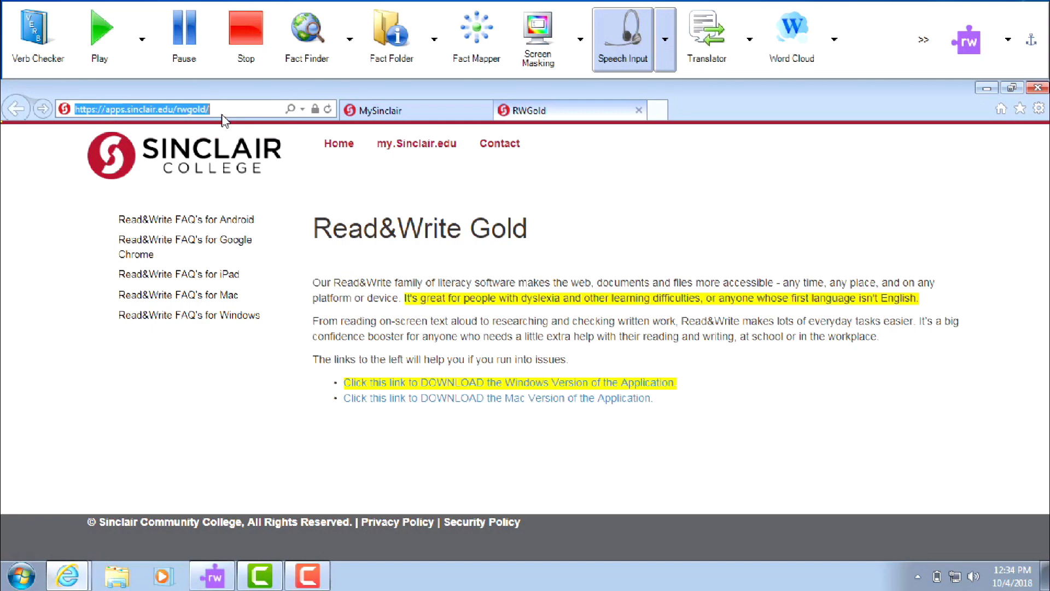
type("www.sinclair.edu/")
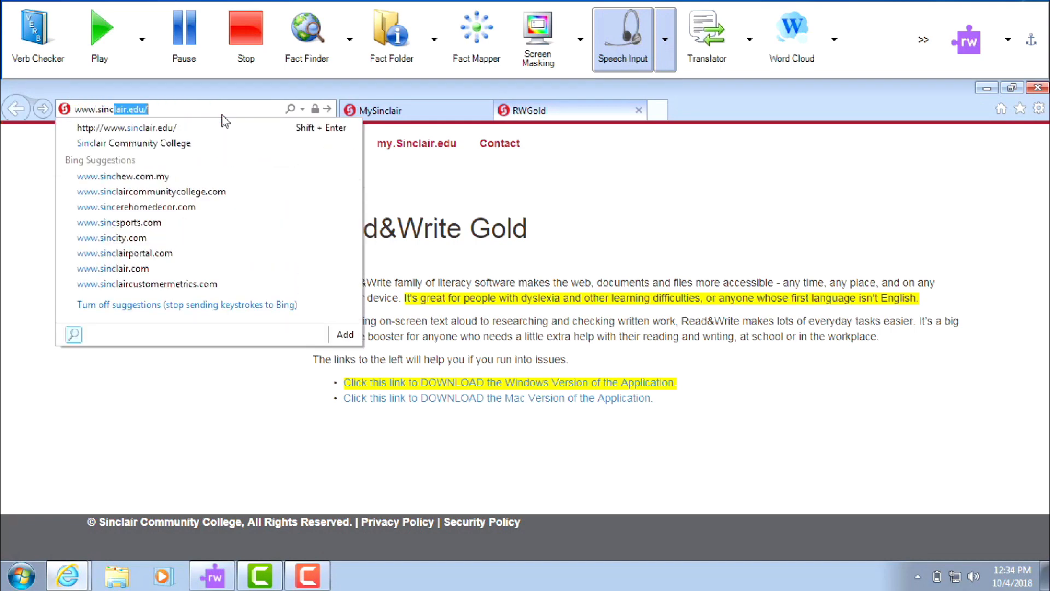
key("Return")
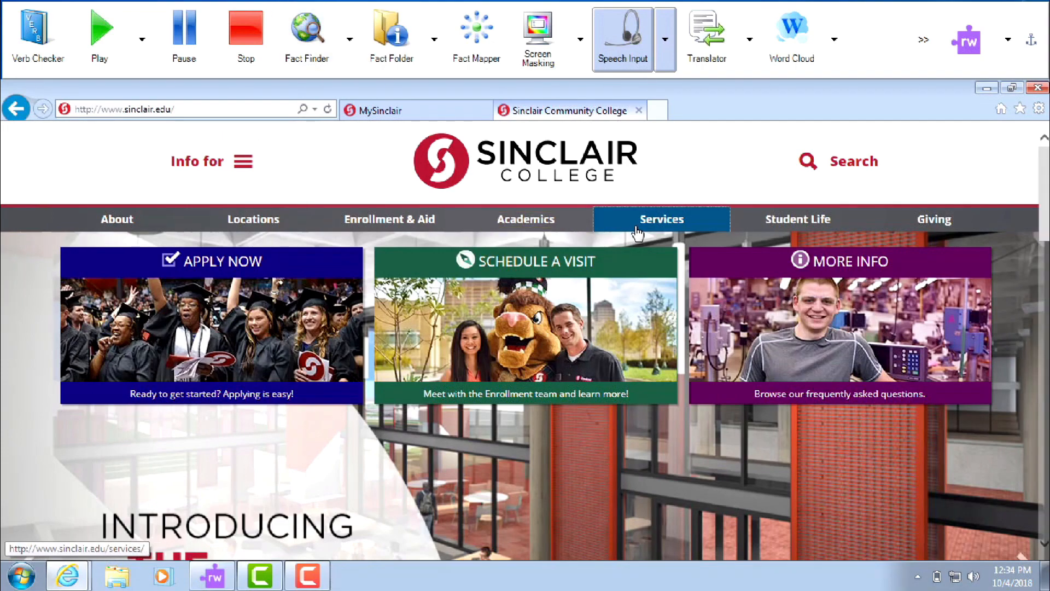
left_click(637, 233)
Open Accessibility Services under Support Services, and view the Read and Write Gold information on its Assistive Technology page.
scroll(637, 233, "down", 8)
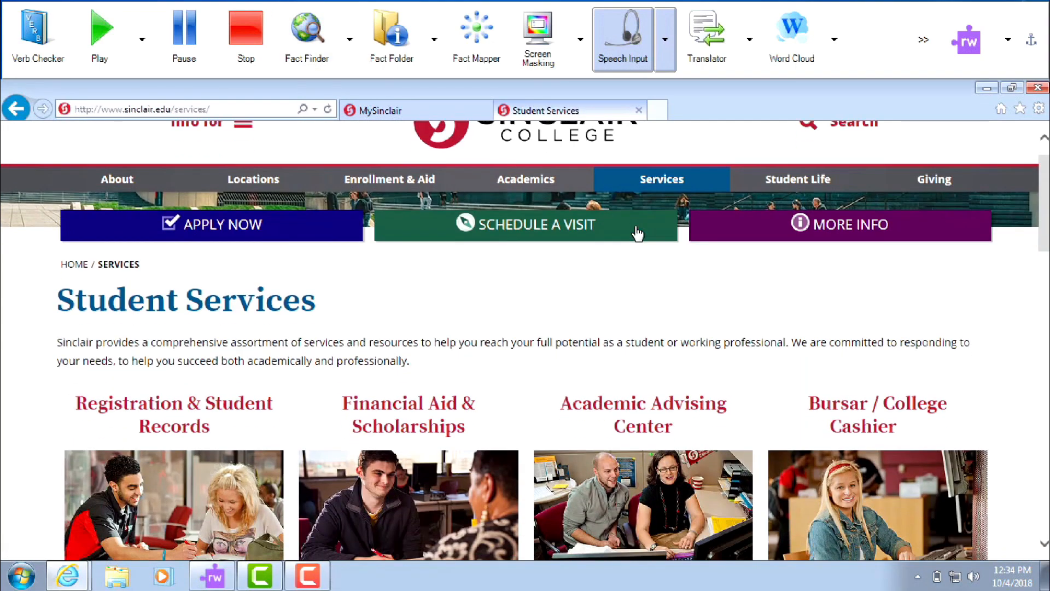
scroll(638, 234, "down", 1)
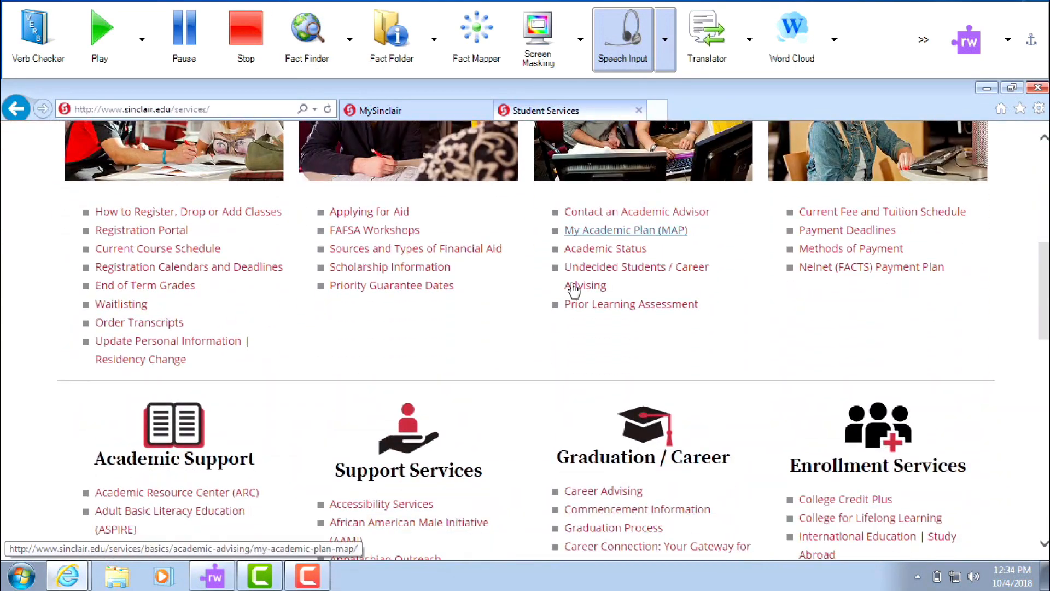
left_click(393, 506)
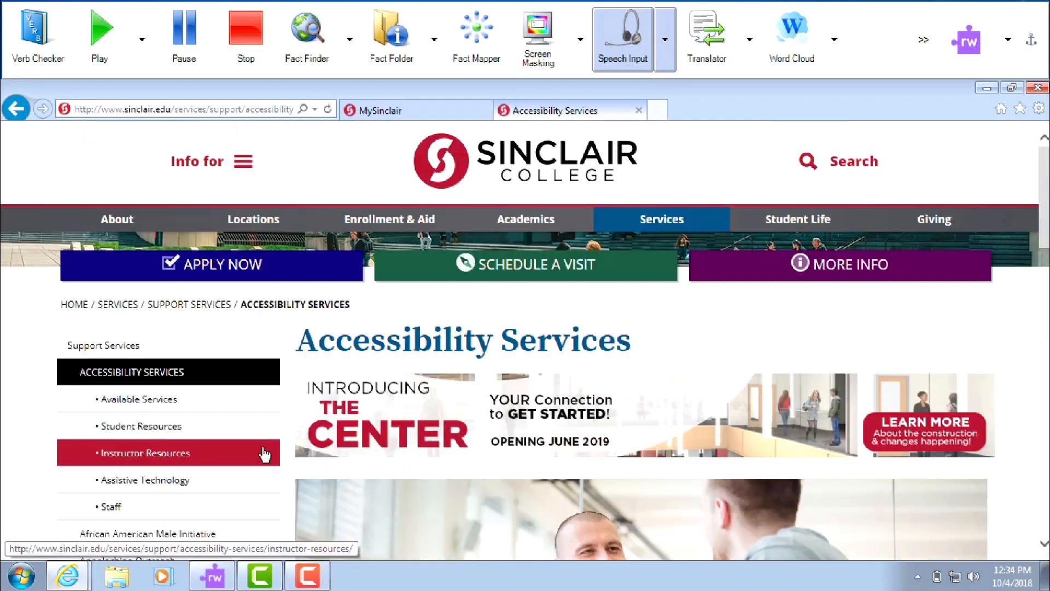
left_click(212, 434)
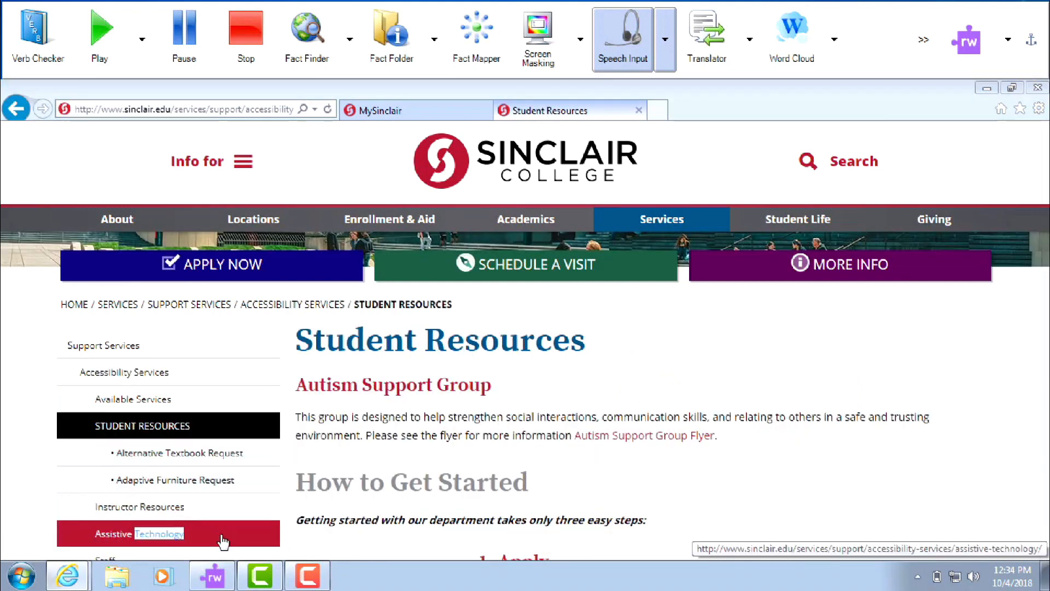
left_click(223, 541)
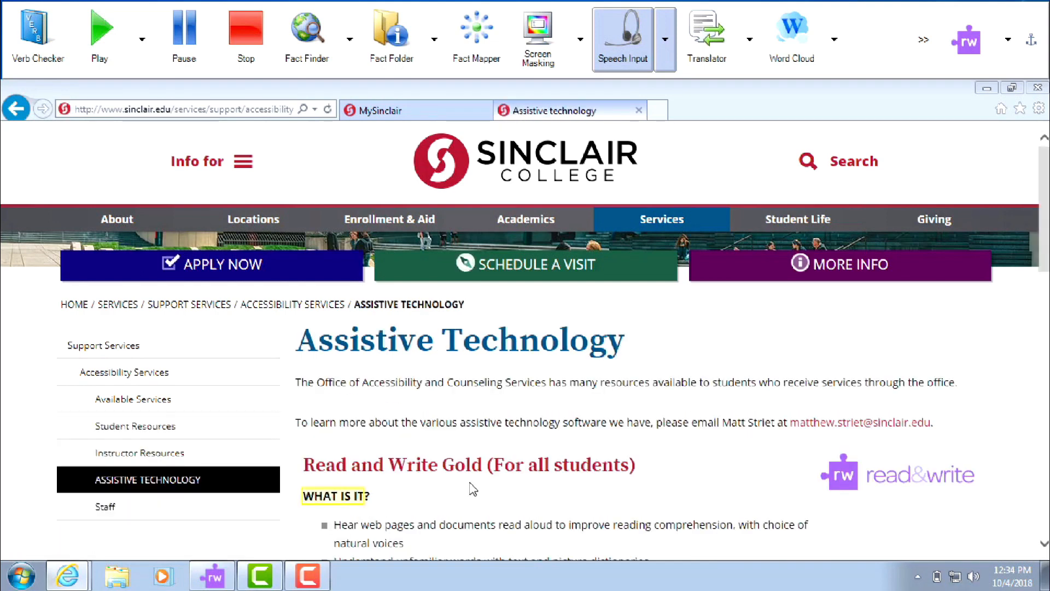
scroll(1045, 555, "down", 5)
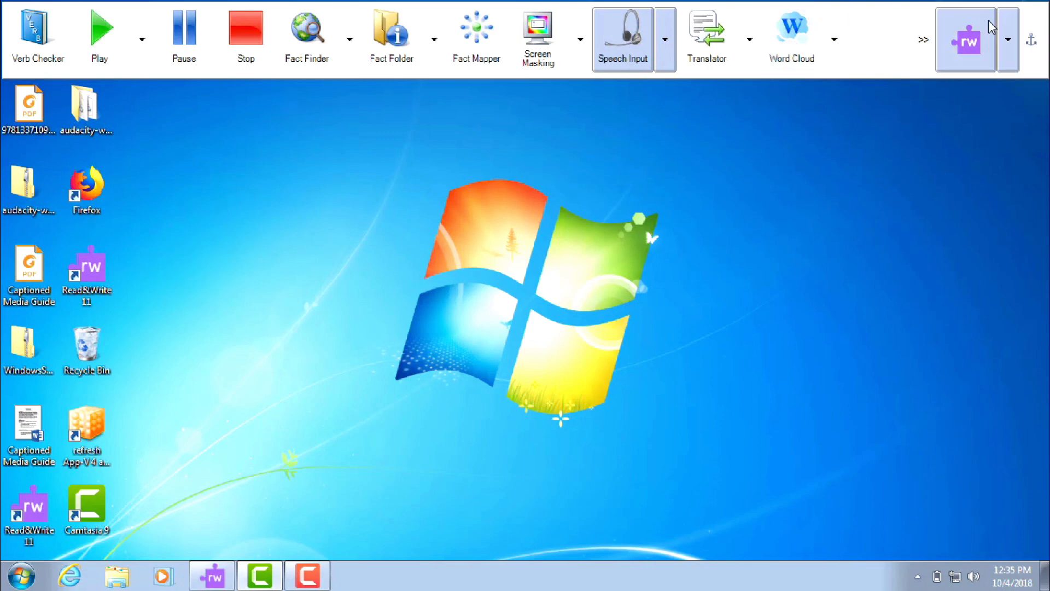
Open the PDF Aloud video tour from Read&Write's collection of video tours.
left_click(1008, 39)
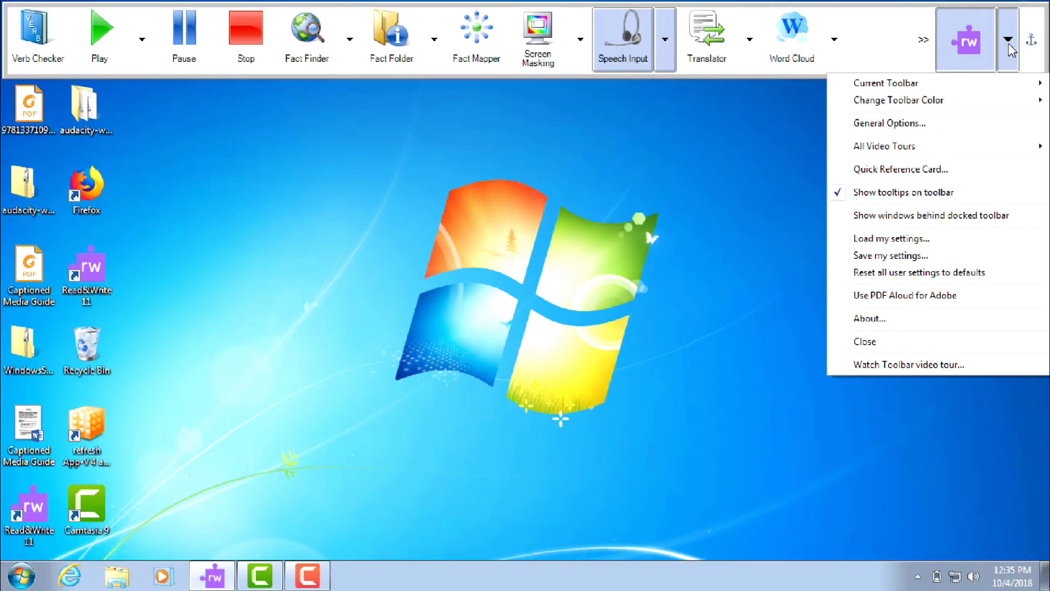
mouse_move(945, 151)
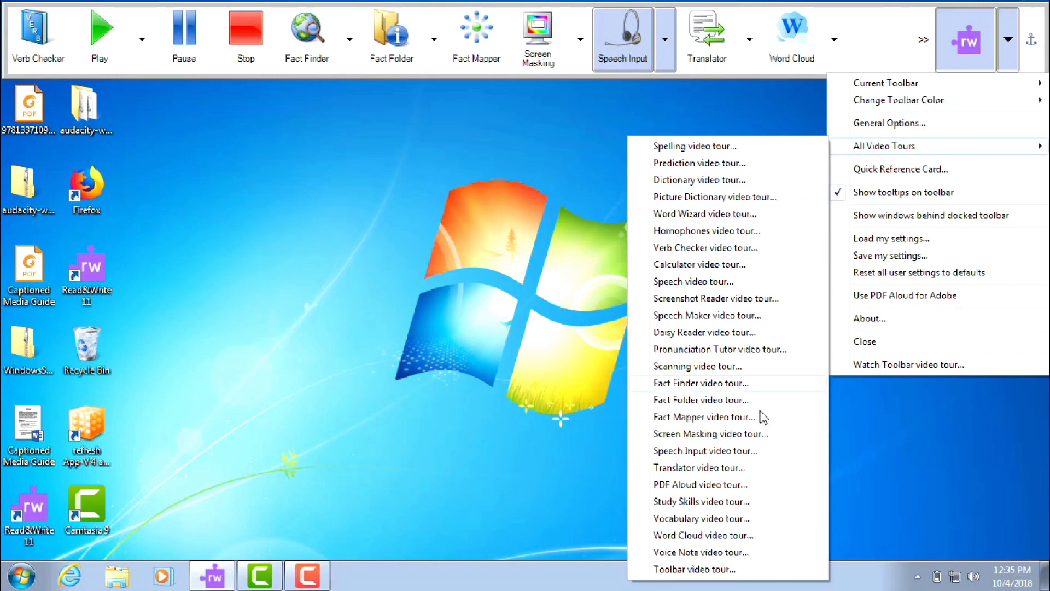
left_click(727, 491)
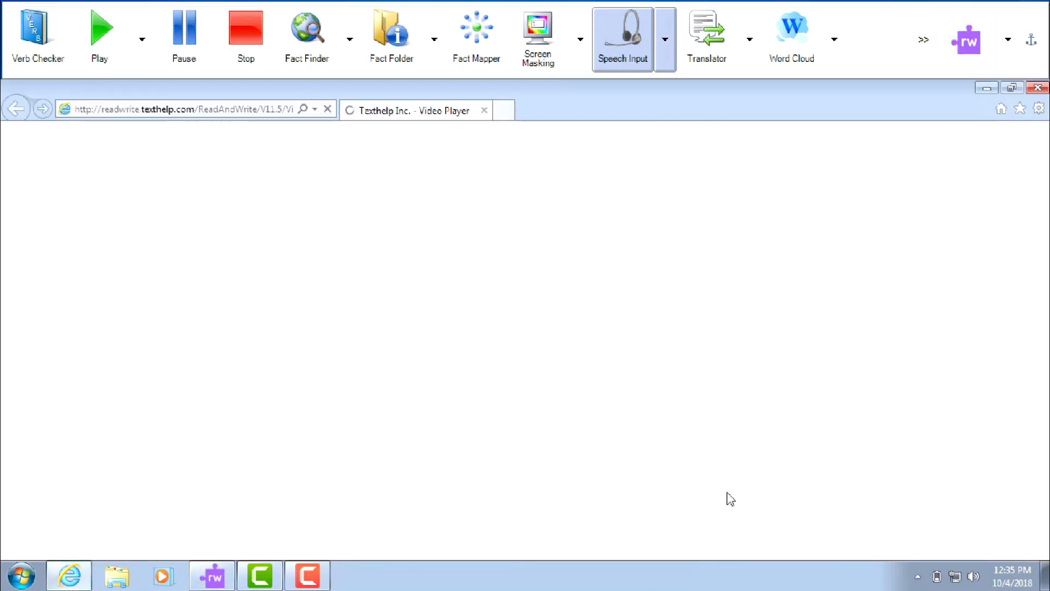